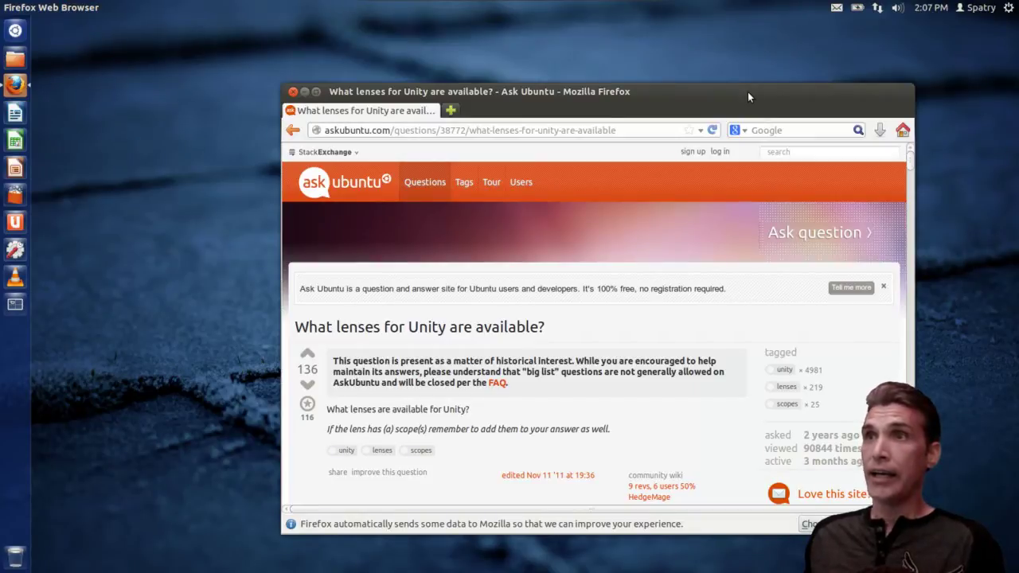
# - Reposition the browser window and look through the Ask Ubuntu answers listing available Unity lenses
pyautogui.moveTo(743, 91); pyautogui.dragTo(665, 65)
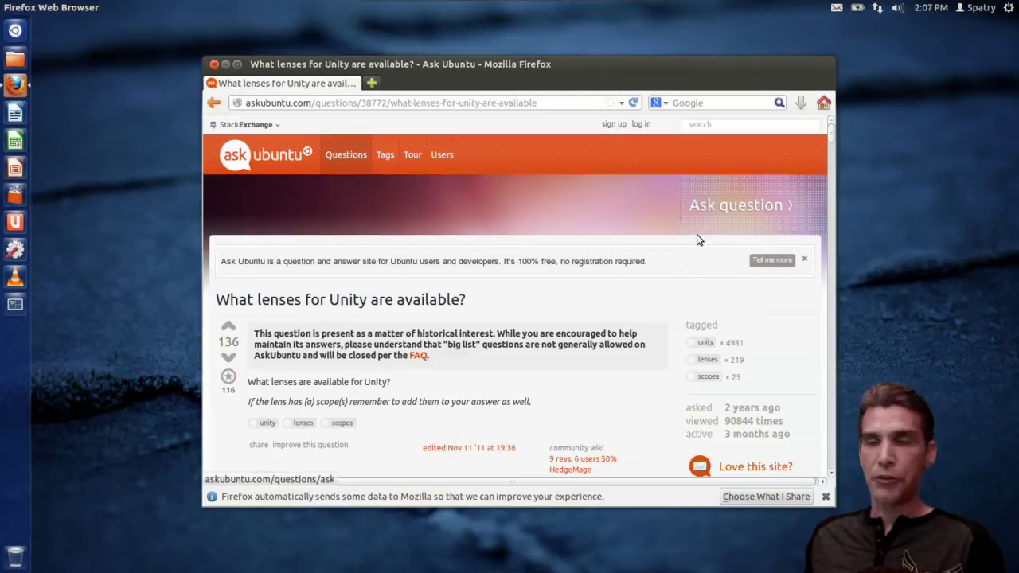
pyautogui.scroll(-10, 696, 234)
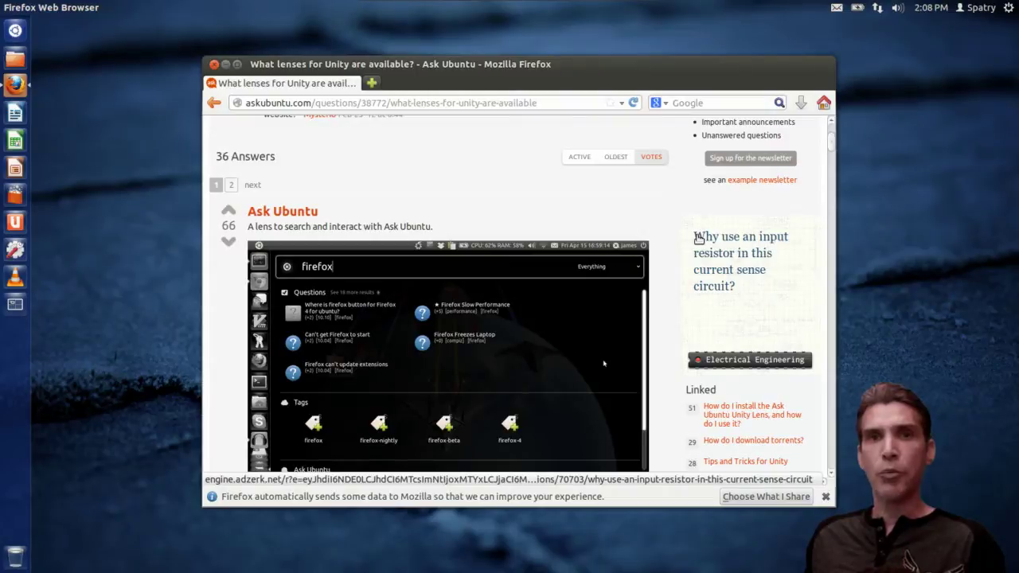
# - Search the Dash for "synapti" to check for the package manager, and close the Dash
pyautogui.click(15, 31)
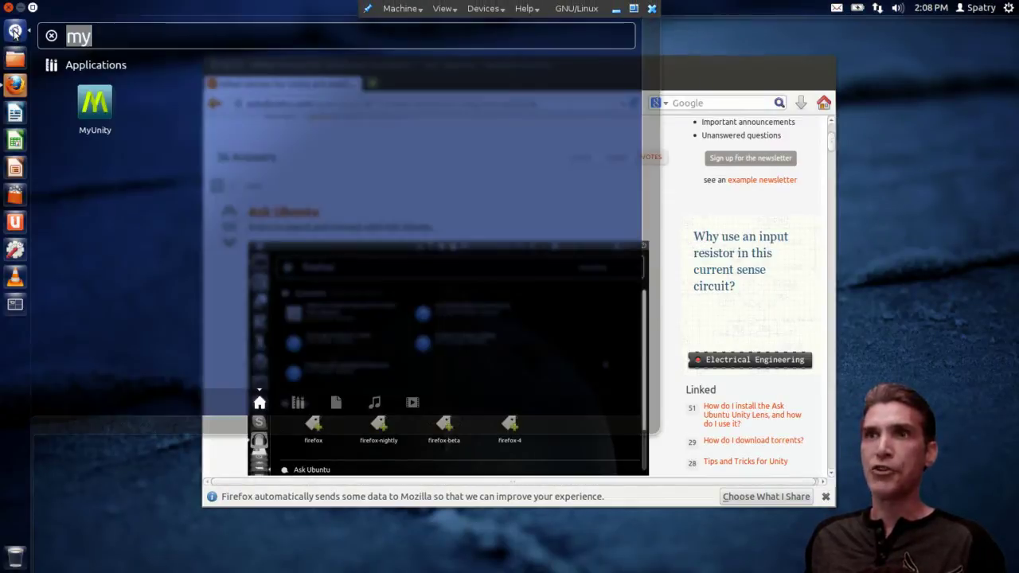
pyautogui.write('synapti')
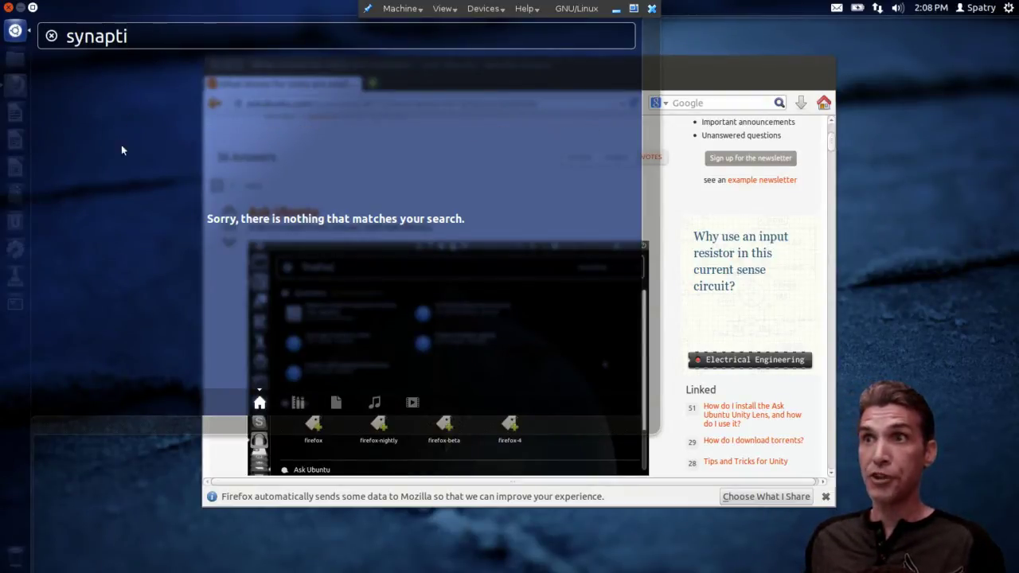
pyautogui.click(89, 497)
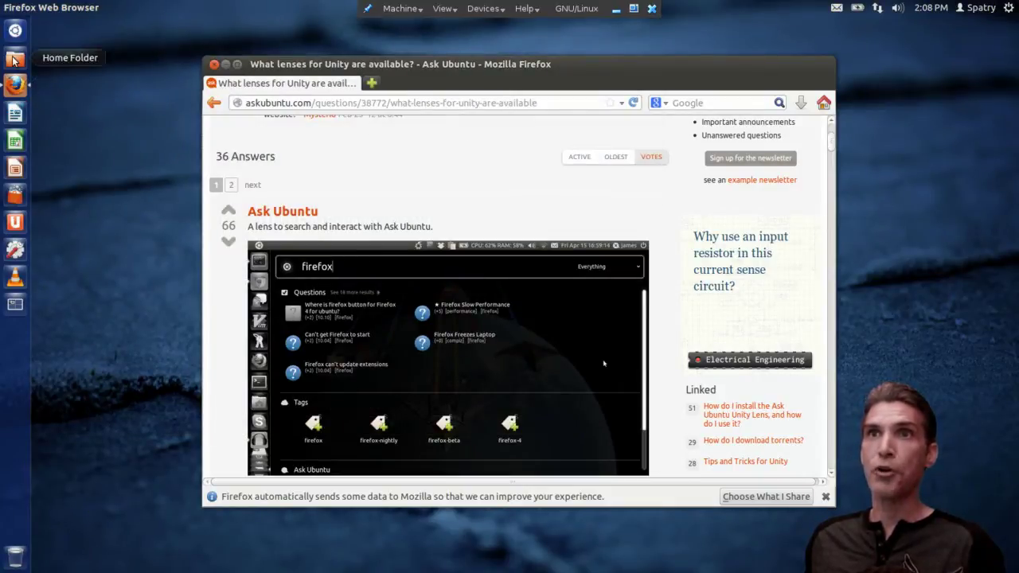
# - Show the desktop, and run "sudo apt-get install synaptic" in a new terminal window
pyautogui.press('ctrl+super+d')
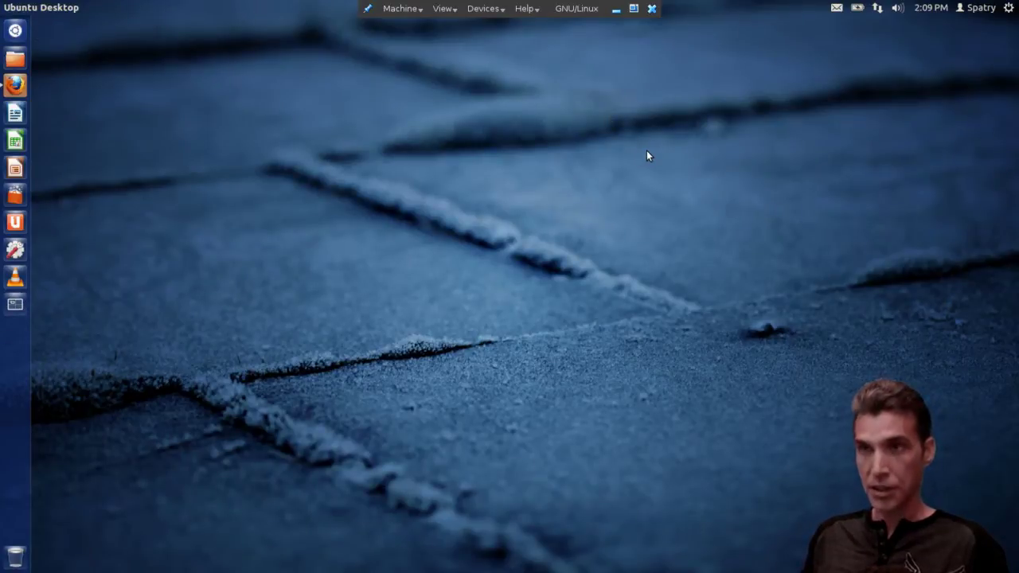
pyautogui.hotkey('ctrl', 'alt', 't')
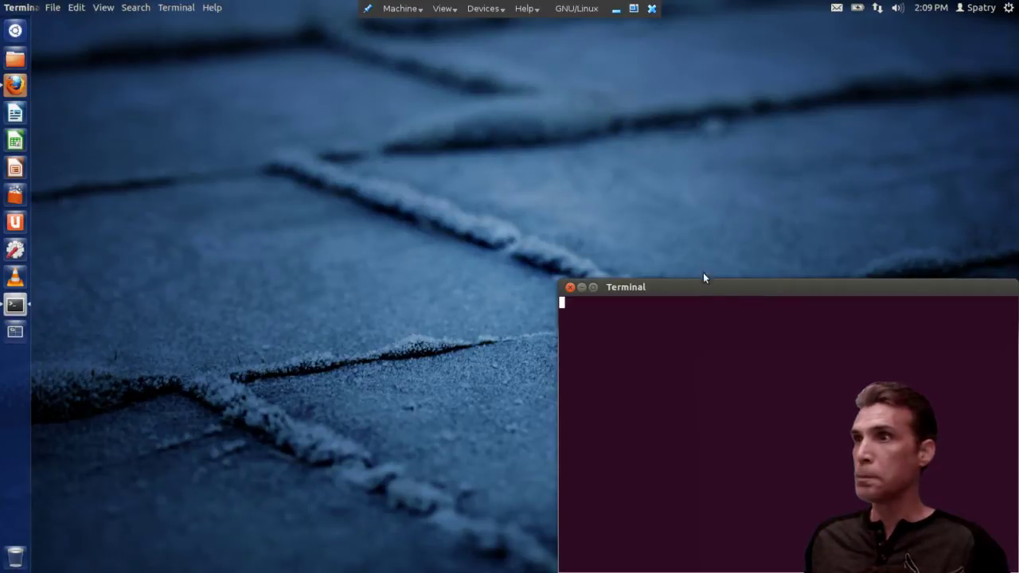
pyautogui.moveTo(712, 291); pyautogui.dragTo(369, 58)
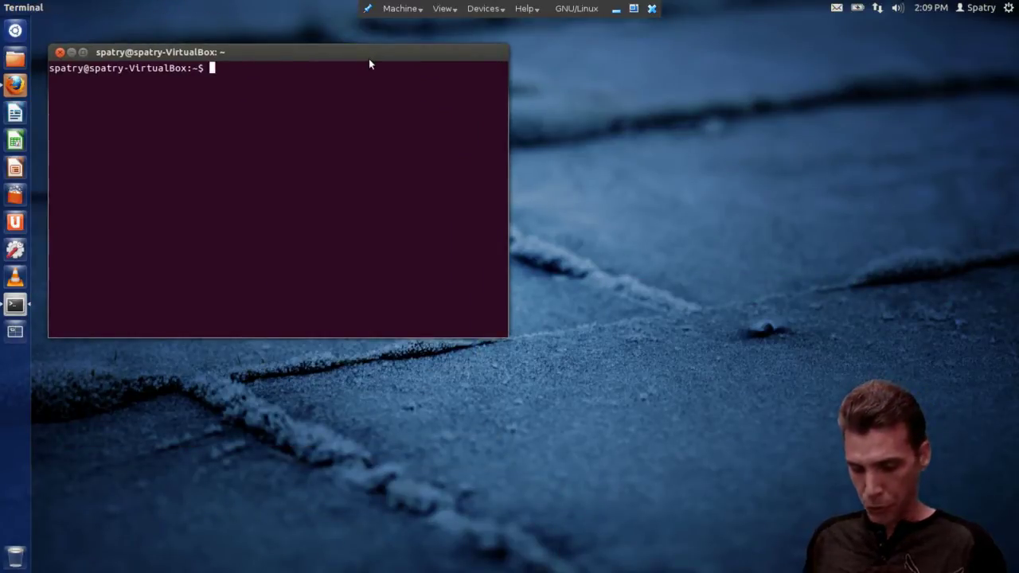
pyautogui.write('sudo apt')
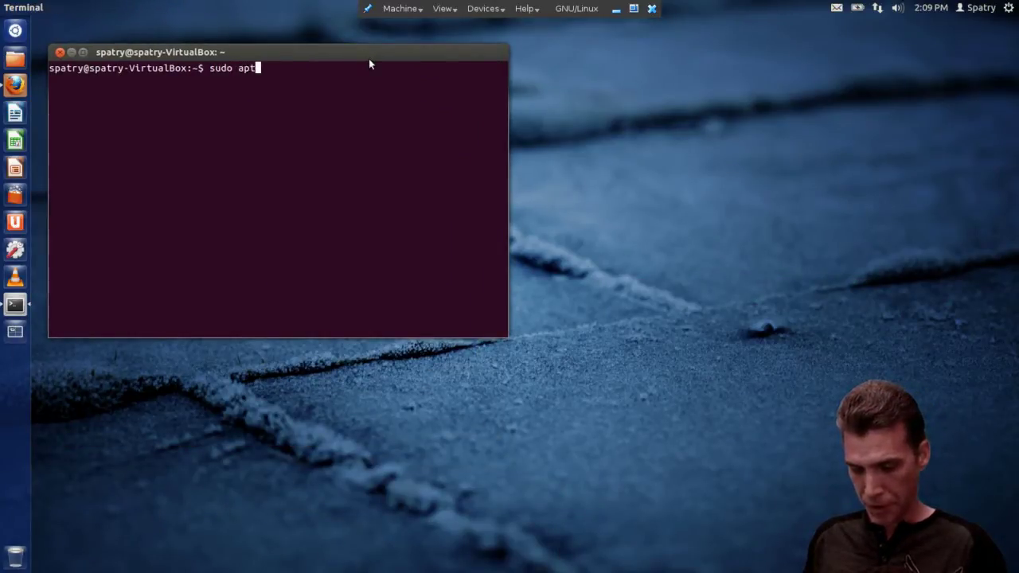
pyautogui.write('-get in')
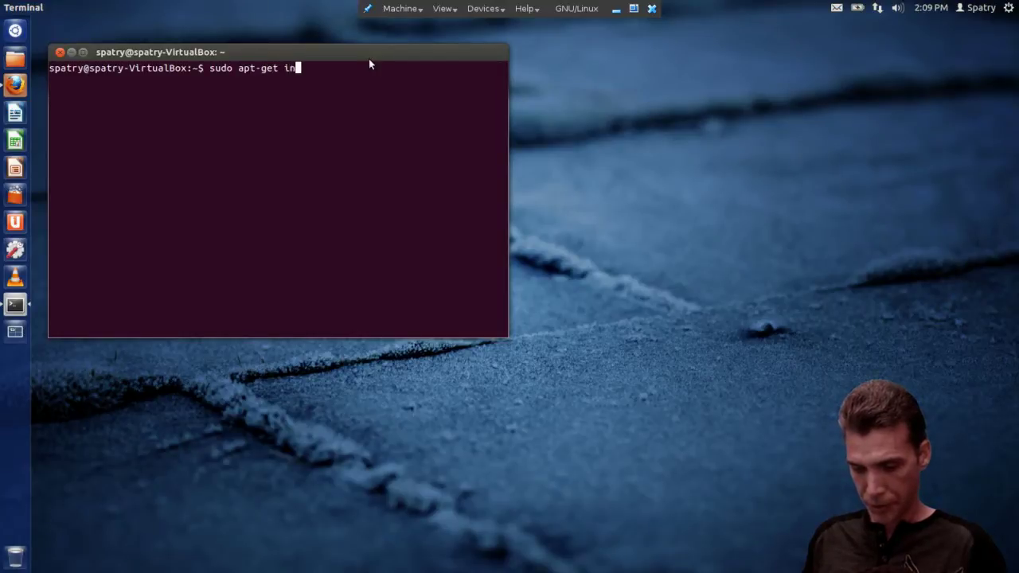
pyautogui.write('stall synapti')
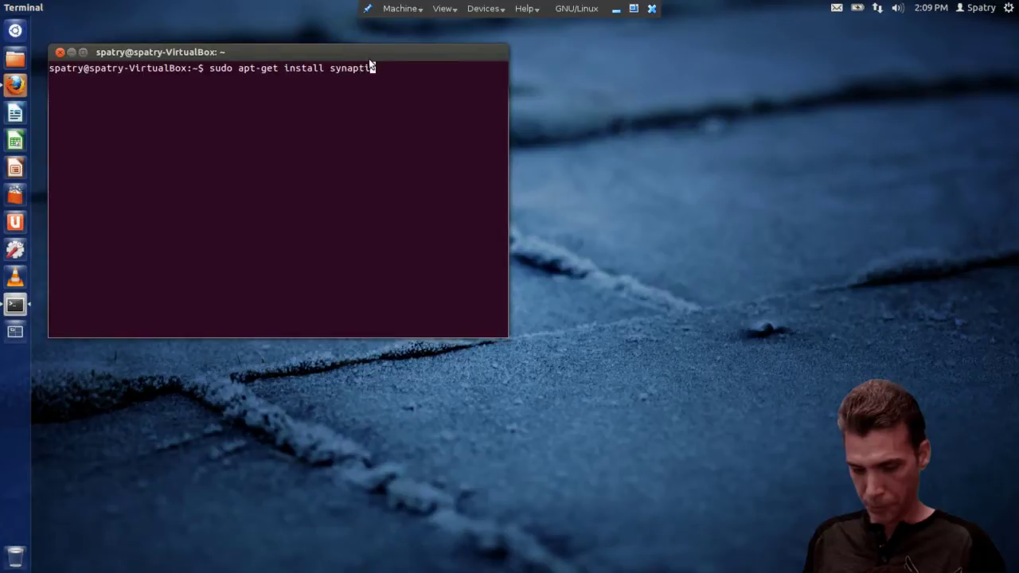
pyautogui.write('c')
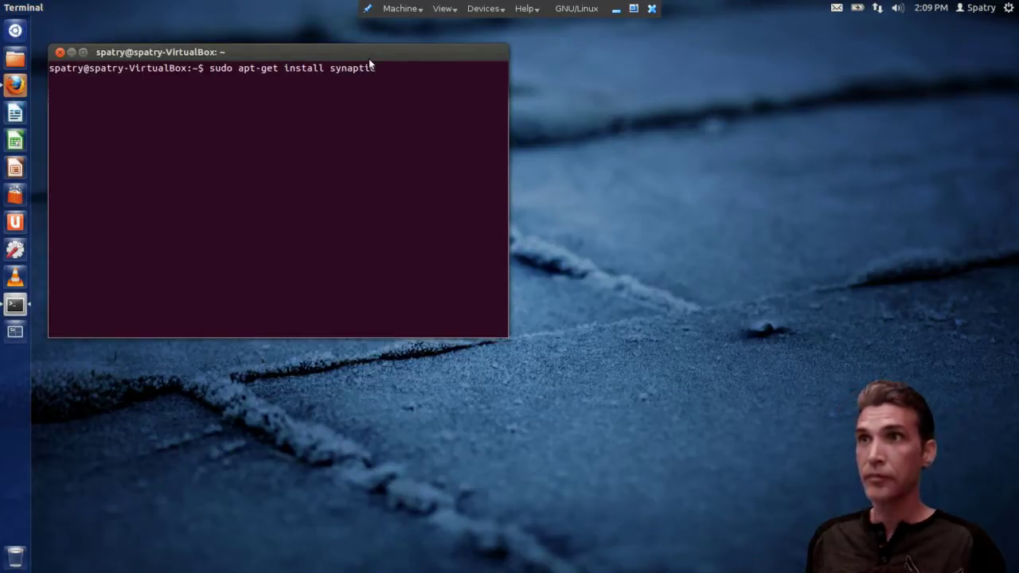
pyautogui.press('Return')
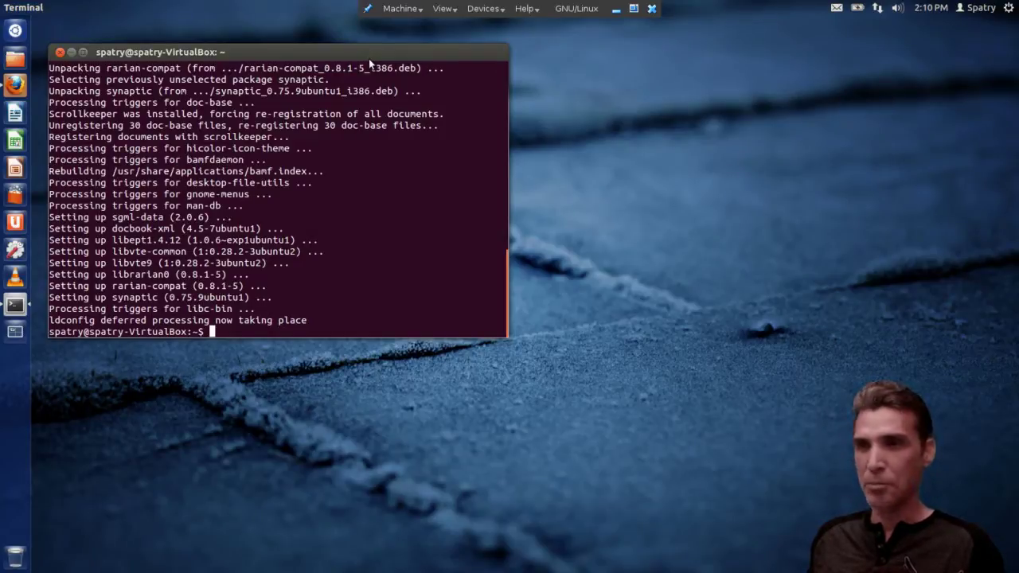
# - Close the terminal and launch Synaptic Package Manager from the Dash
pyautogui.click(60, 53)
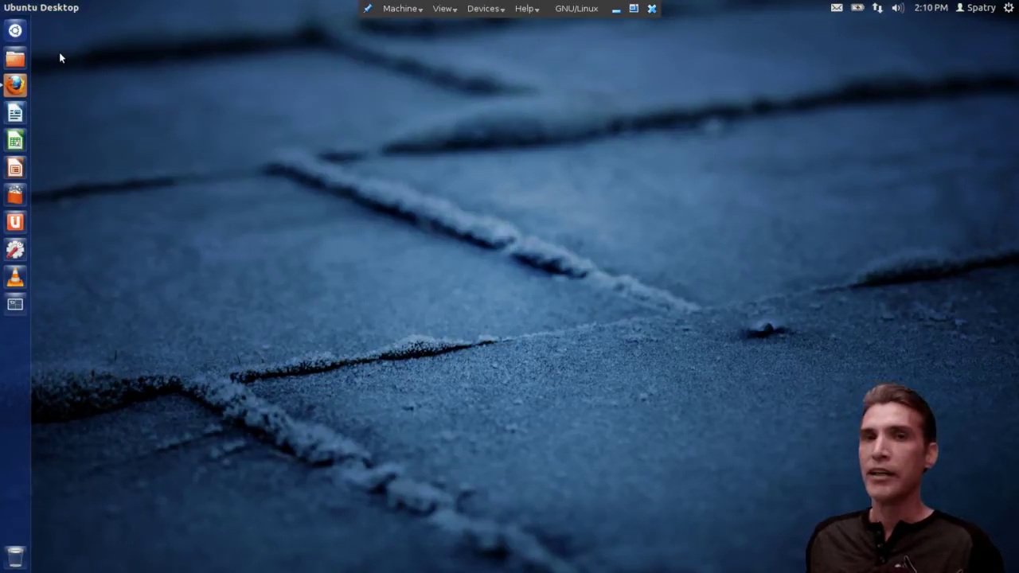
pyautogui.click(16, 32)
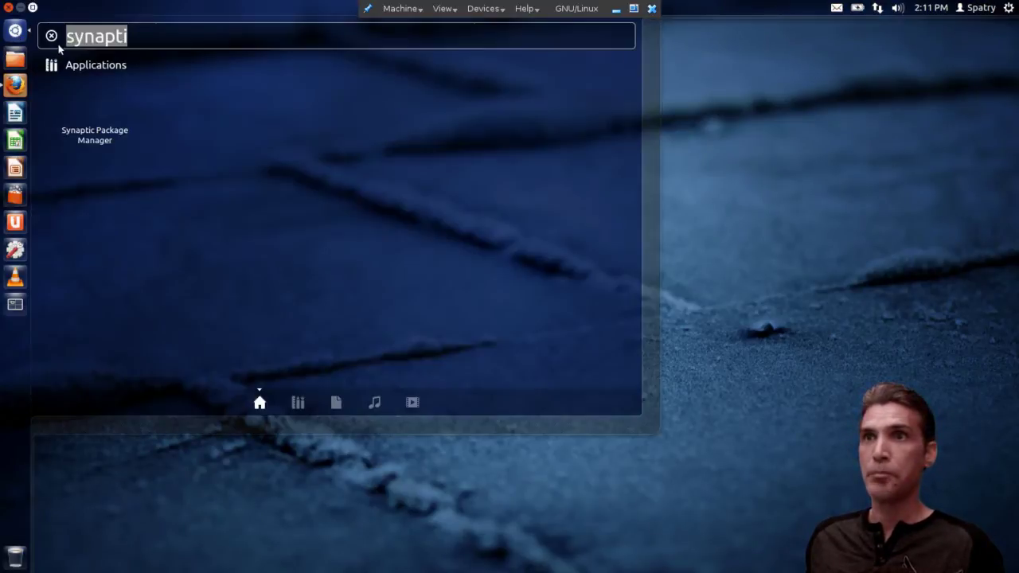
pyautogui.click(95, 103)
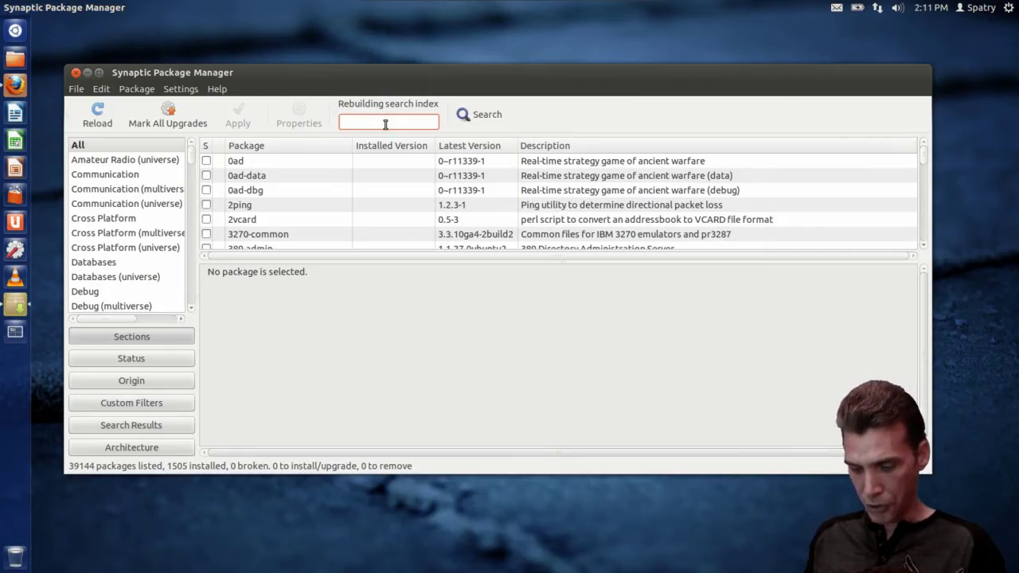
# - Filter the package list by "lens" and mark unity-lens-askubuntu for installation
pyautogui.write('lense')
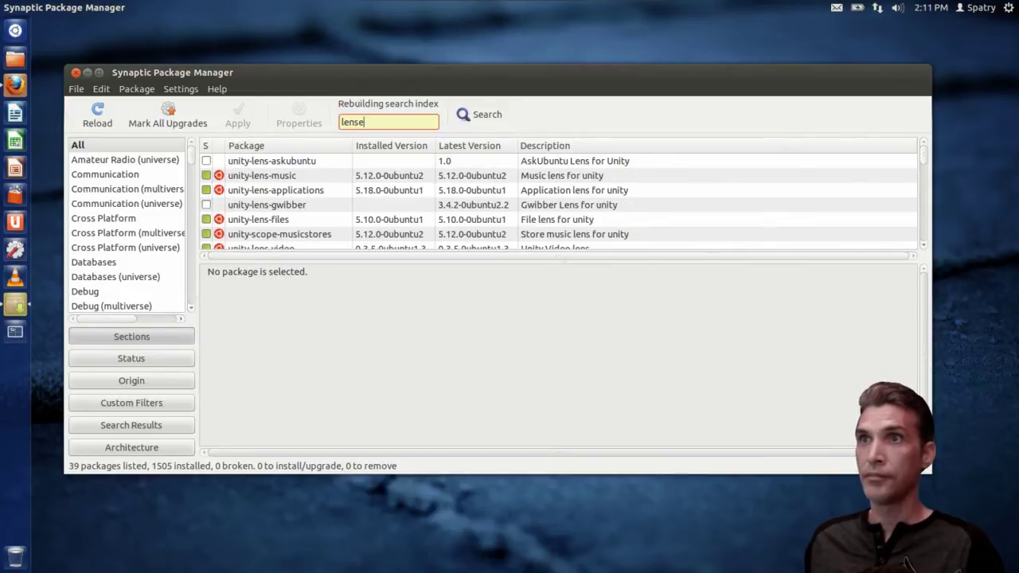
pyautogui.press('BackSpace')
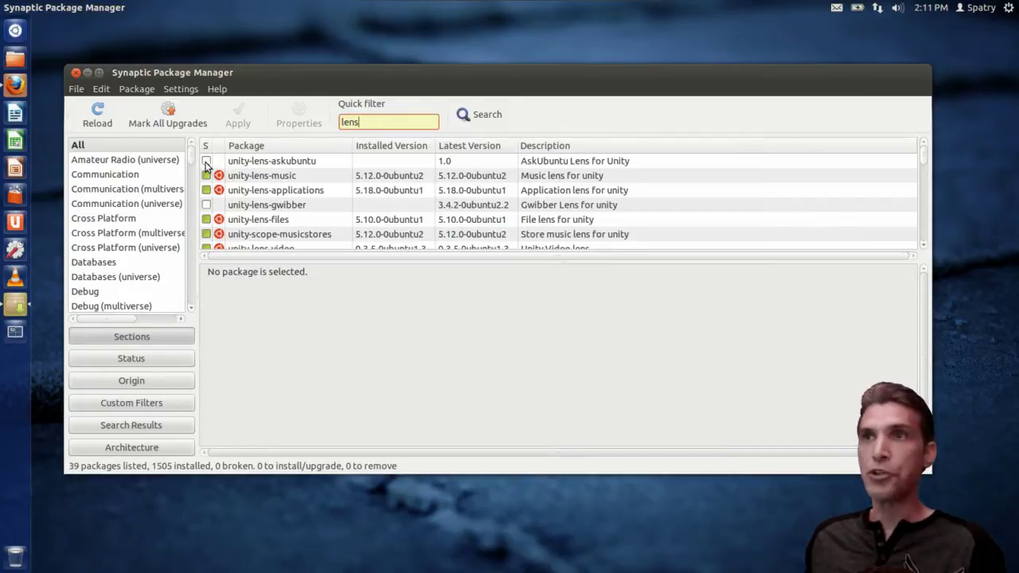
pyautogui.click(206, 162)
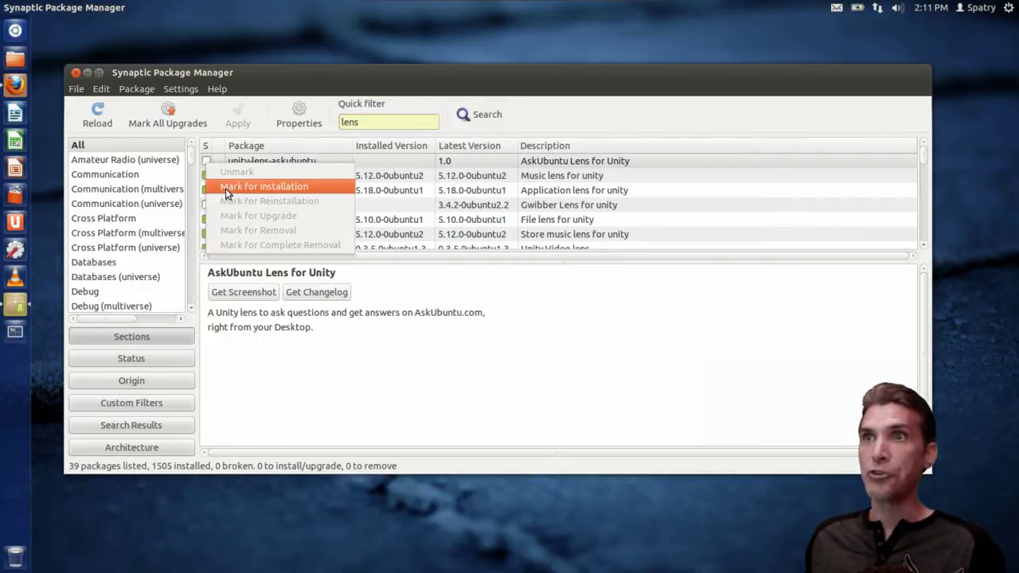
pyautogui.click(464, 195)
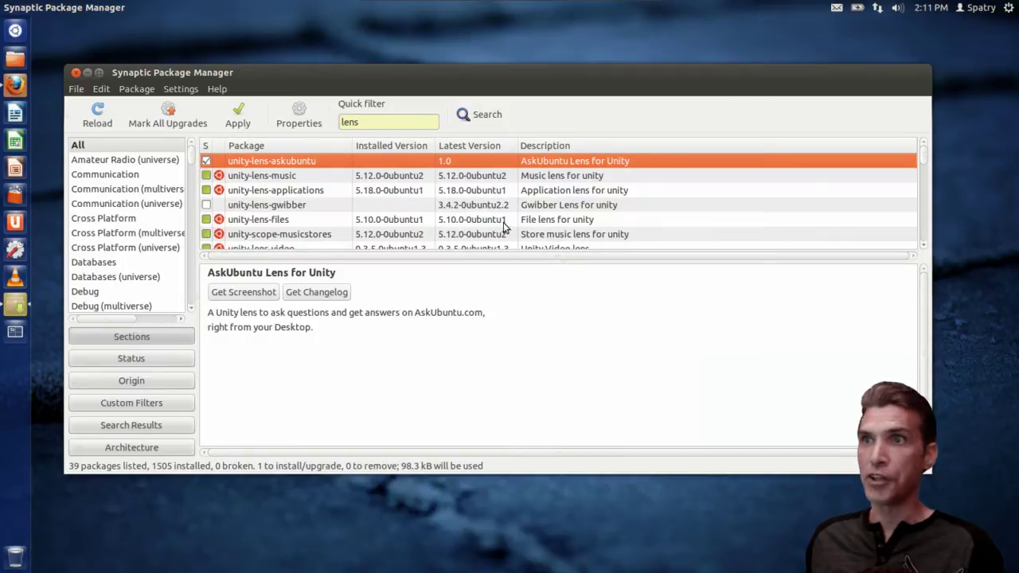
# - Mark the unity-lens-wikipedia package for installation
pyautogui.scroll(-1, 355, 195)
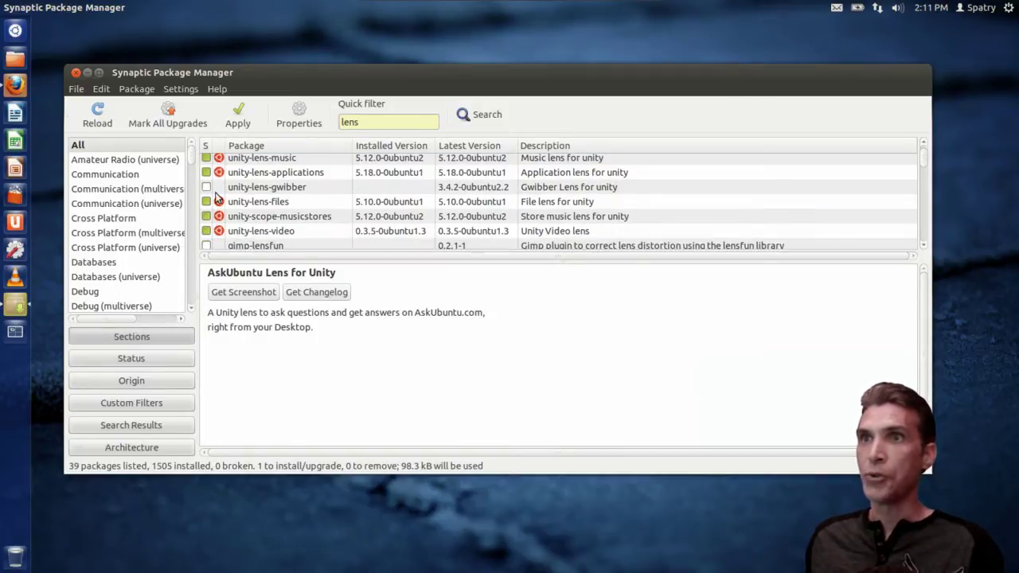
pyautogui.scroll(-2, 334, 211)
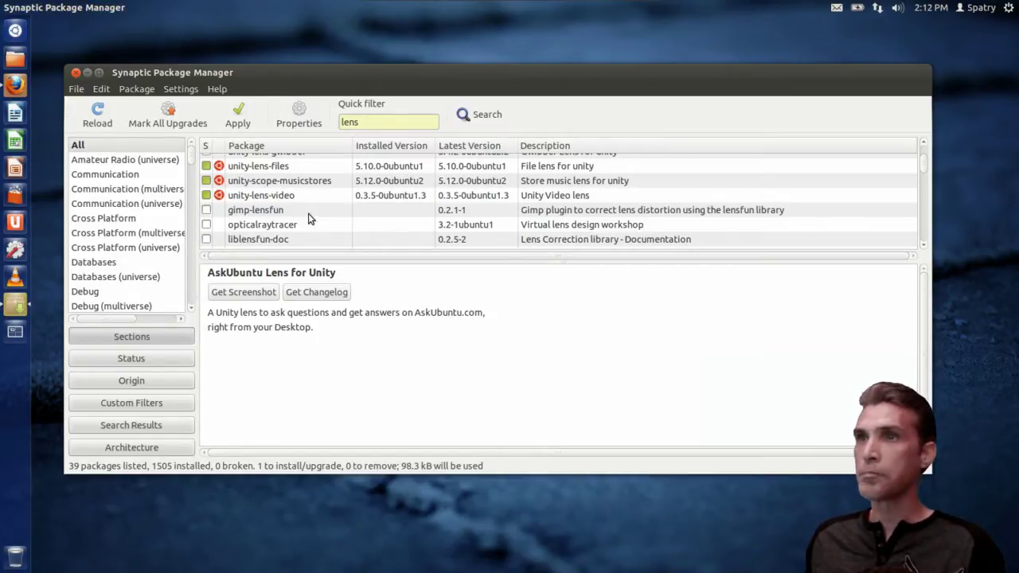
pyautogui.scroll(-3, 309, 219)
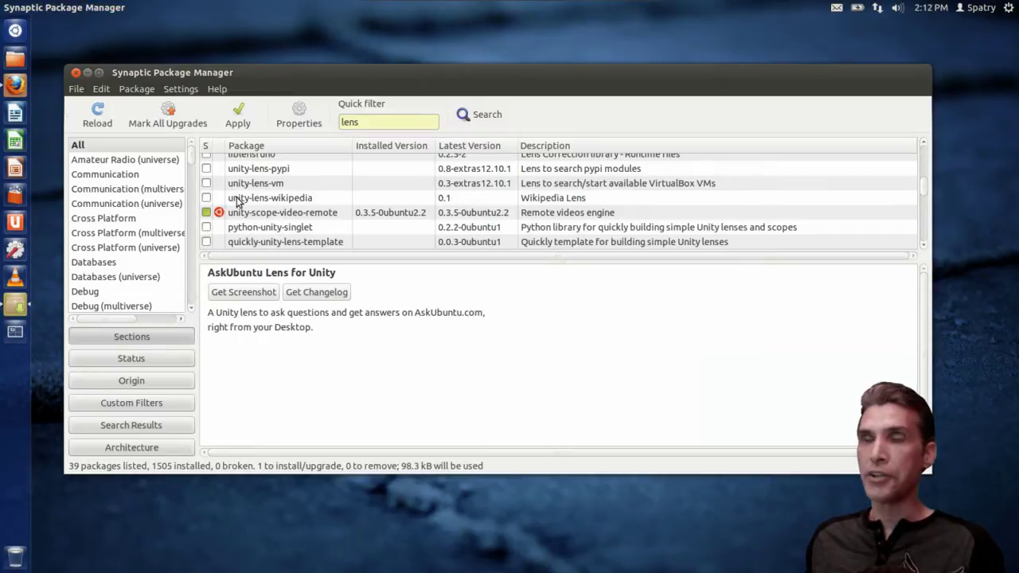
pyautogui.click(206, 199)
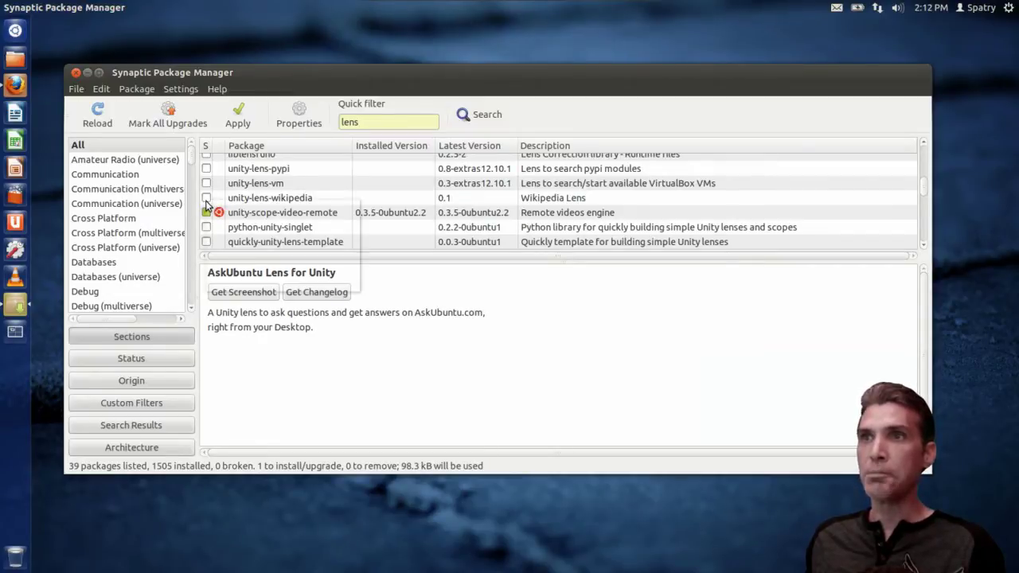
pyautogui.click(292, 224)
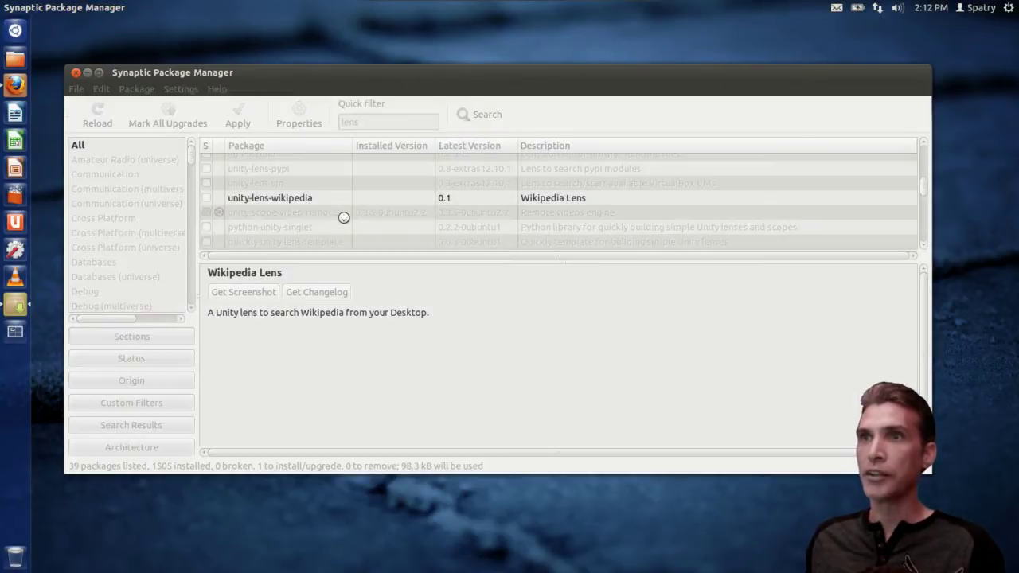
# - Apply the marked changes to install the AskUbuntu and Wikipedia lenses, and close the completion dialog
pyautogui.scroll(1, 337, 216)
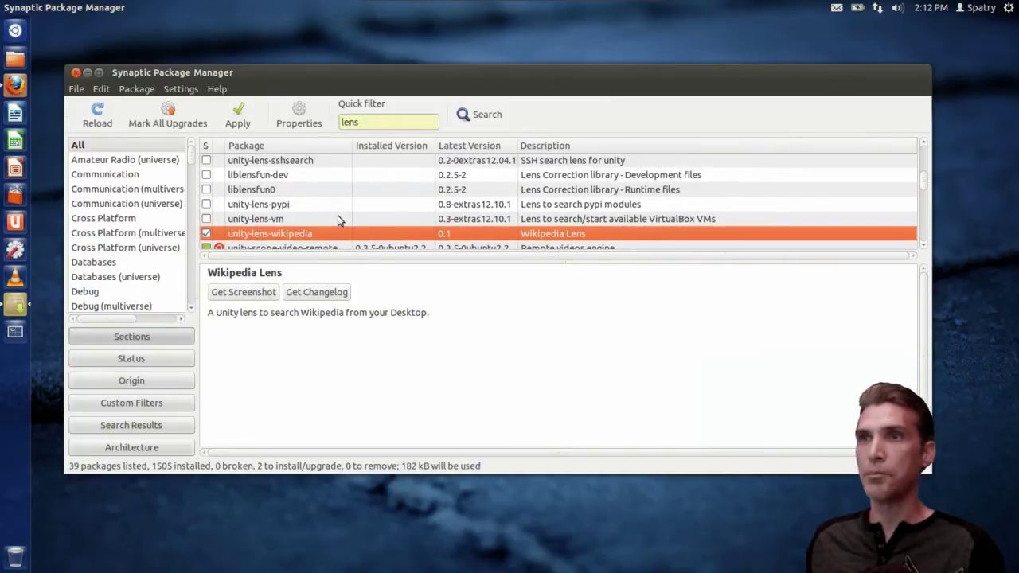
pyautogui.scroll(-3, 338, 215)
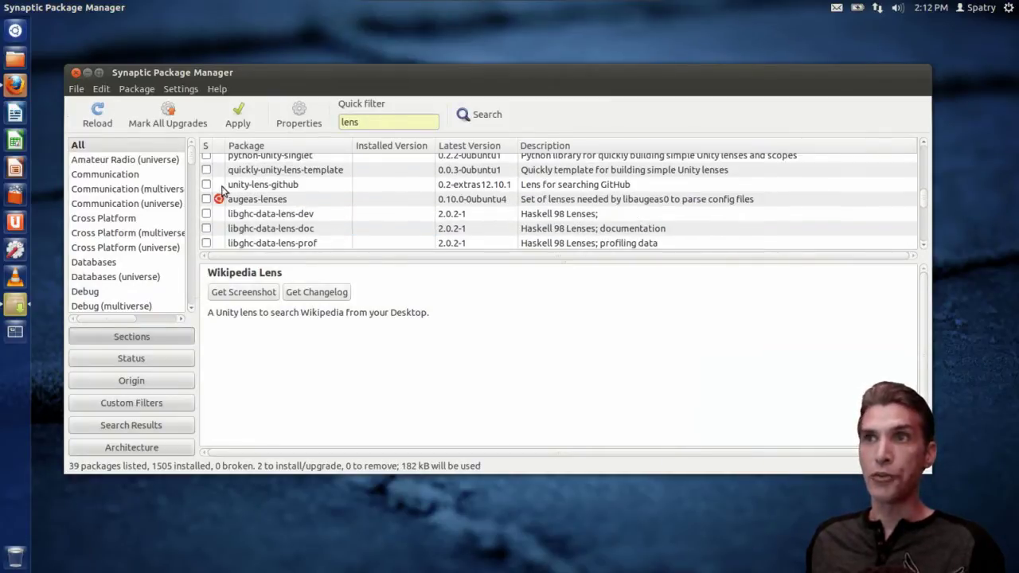
pyautogui.scroll(-2, 314, 209)
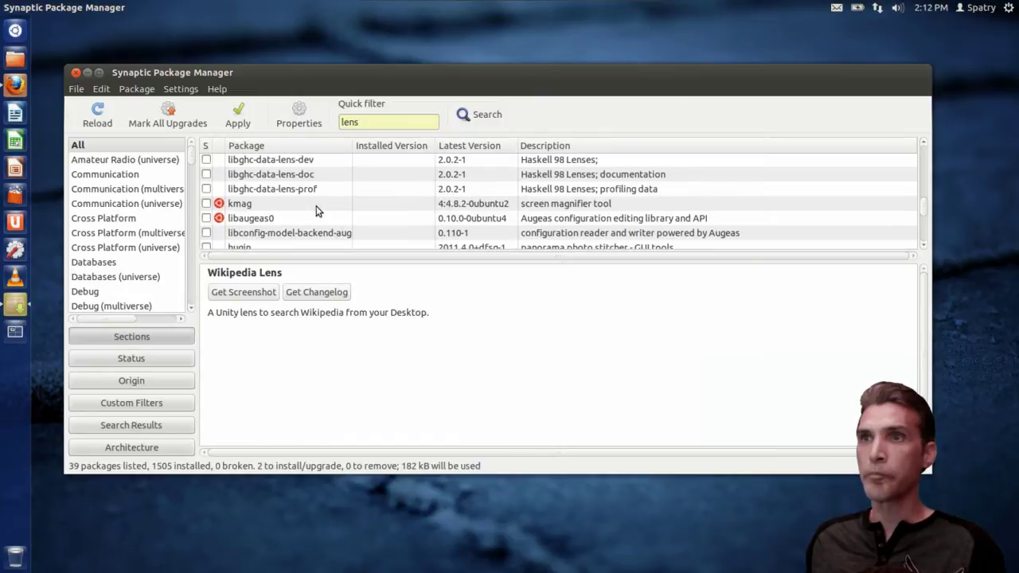
pyautogui.scroll(1, 316, 210)
pyautogui.scroll(5, 316, 209)
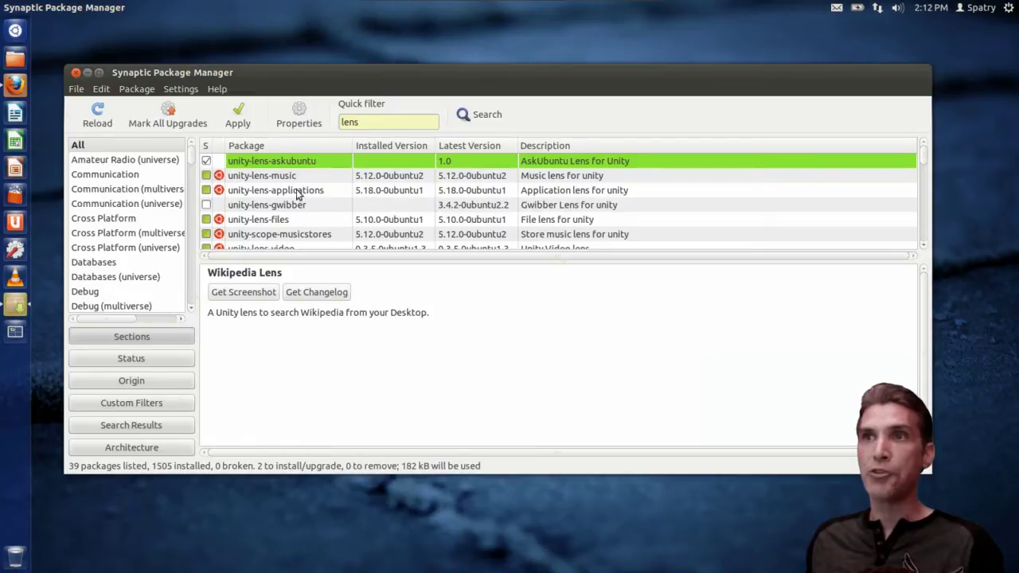
pyautogui.click(237, 125)
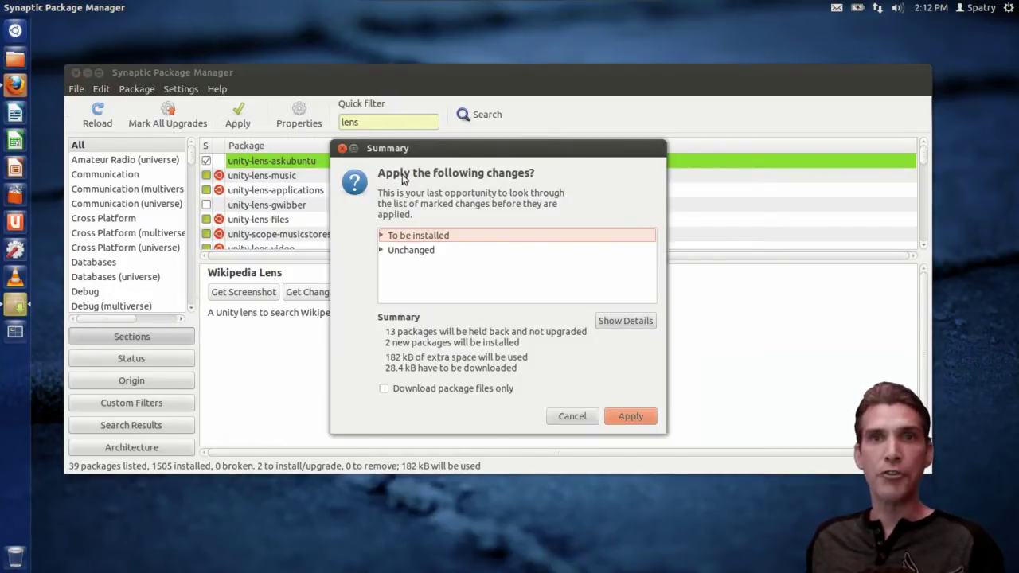
pyautogui.click(630, 419)
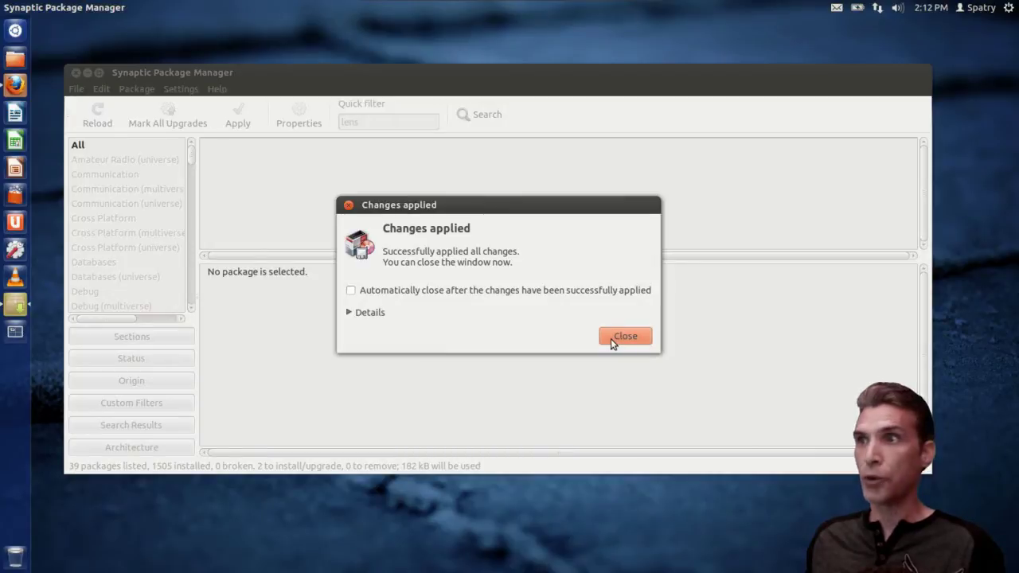
pyautogui.click(625, 336)
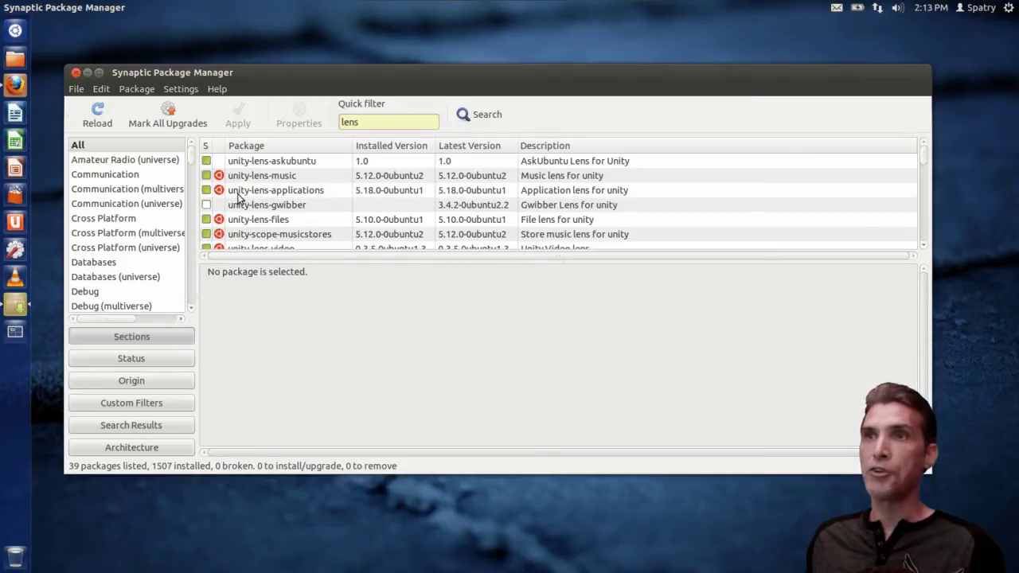
# - View the removal options for unity-lens-applications, dismiss them, and look through the filtered lens packages
pyautogui.rightClick(242, 195)
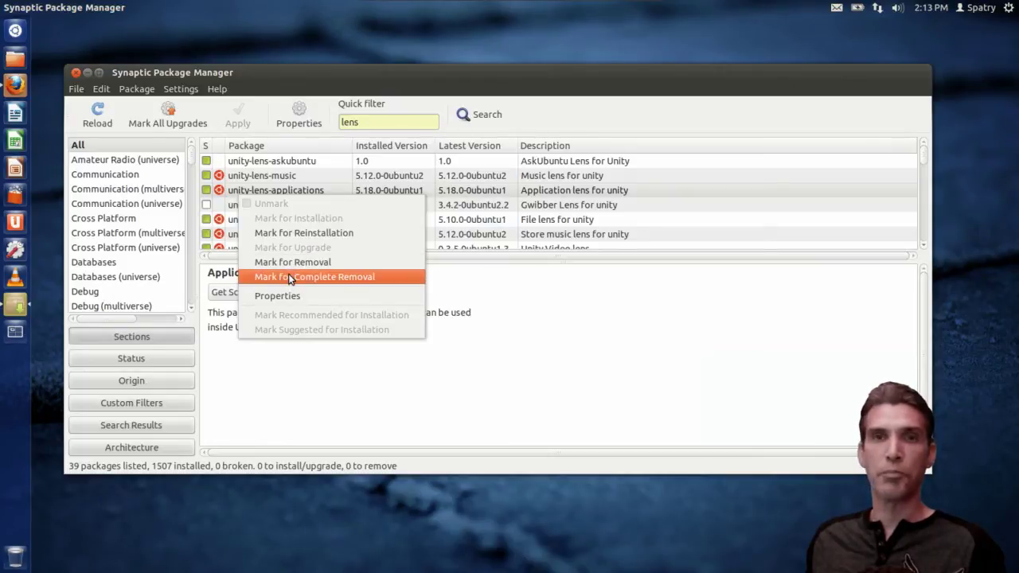
pyautogui.click(630, 320)
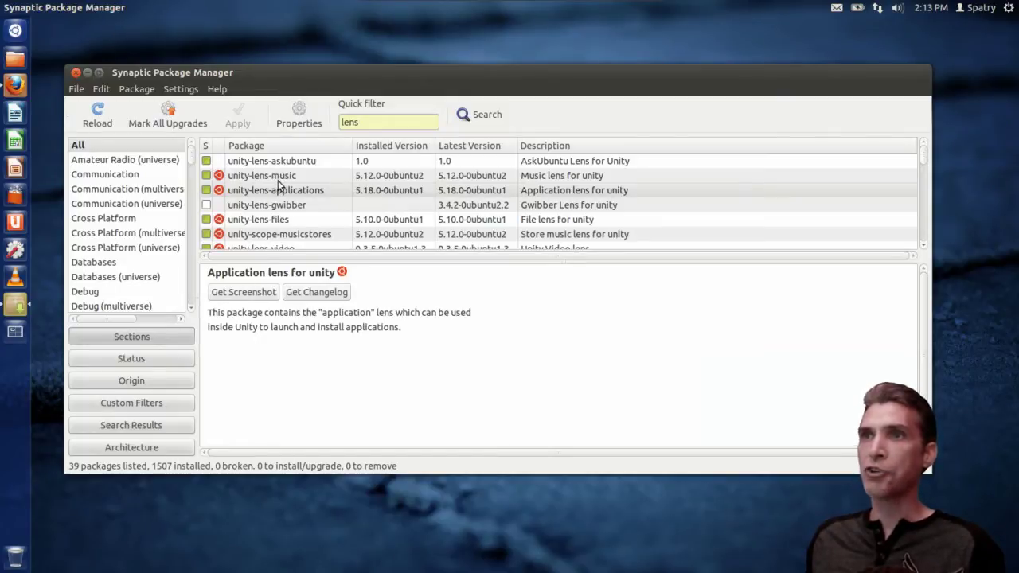
pyautogui.scroll(-3, 279, 186)
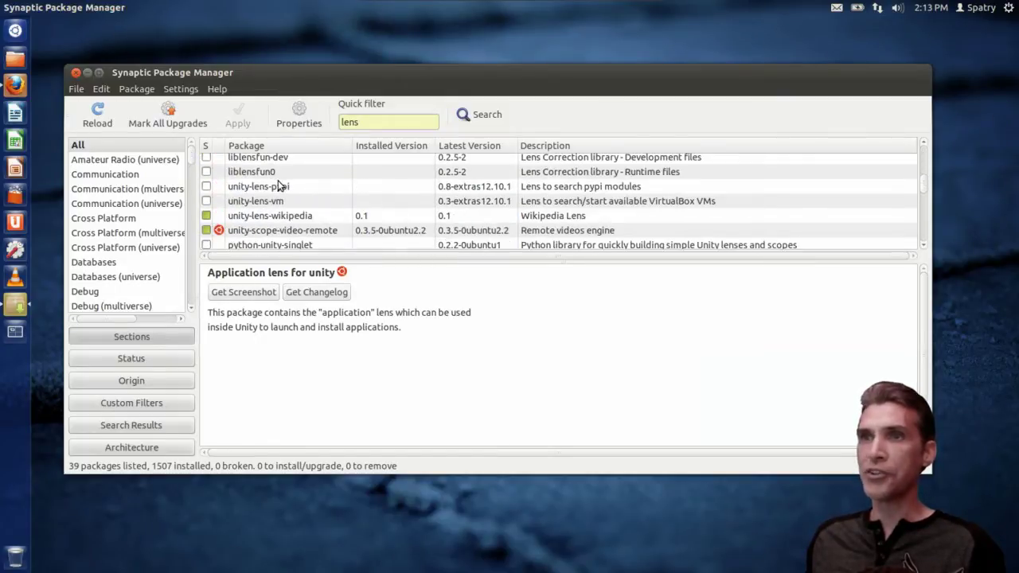
# - Close Synaptic Package Manager and return to the Ask Ubuntu page on available Unity lenses in Firefox, closing the empty tab
pyautogui.click(76, 73)
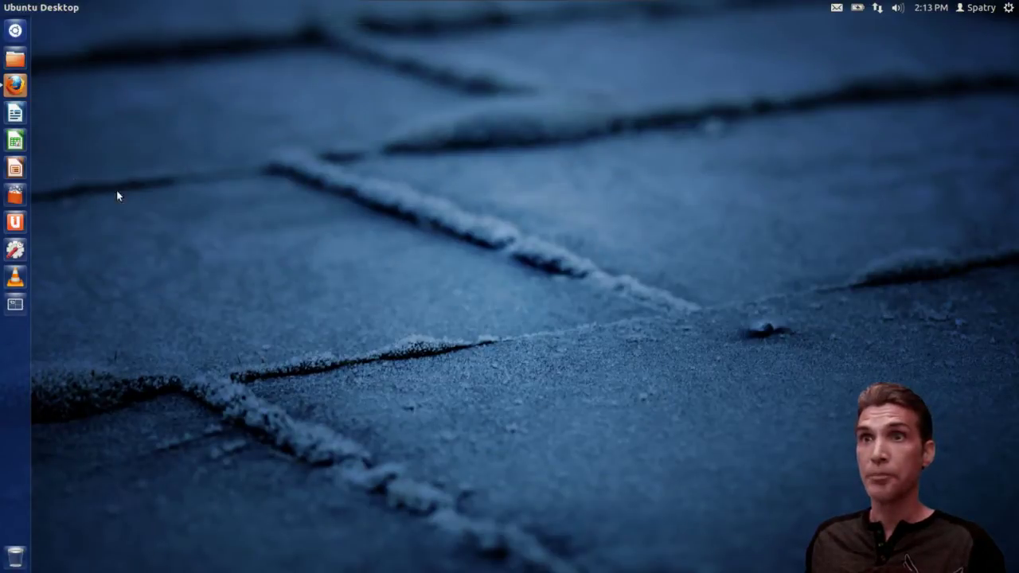
pyautogui.click(16, 84)
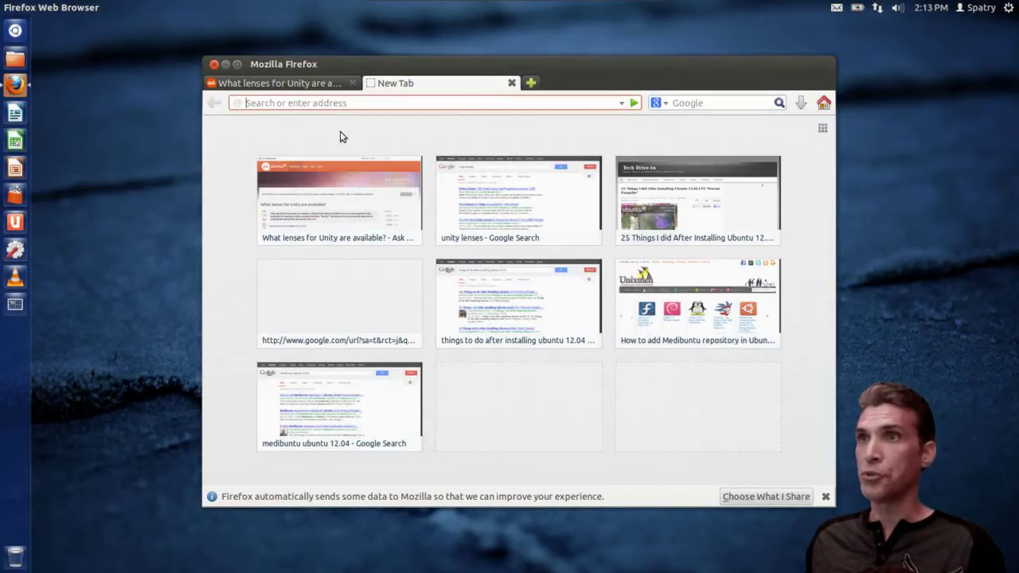
pyautogui.click(512, 83)
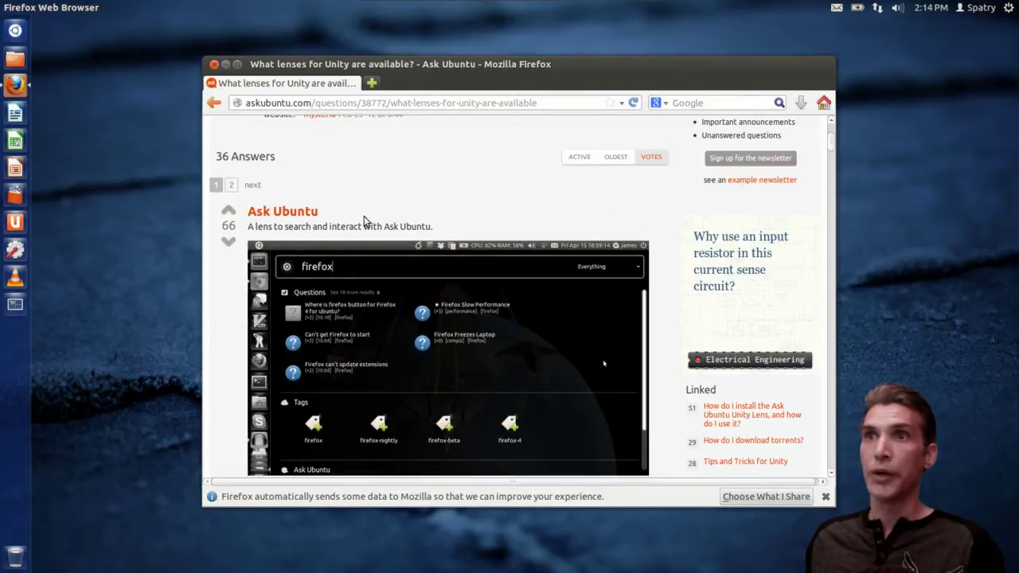
# - Read through the Ask Ubuntu answers from the Ask Ubuntu lens to the Pirate Bay Scope & Torrent Lens, including the calculator scope's install commands
pyautogui.scroll(-5, 383, 214)
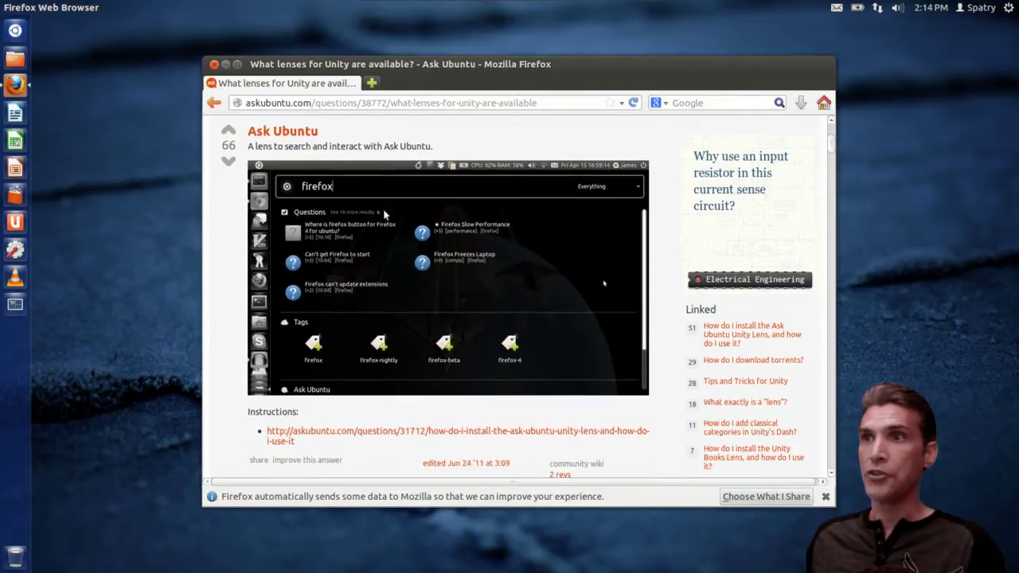
pyautogui.scroll(-3, 382, 211)
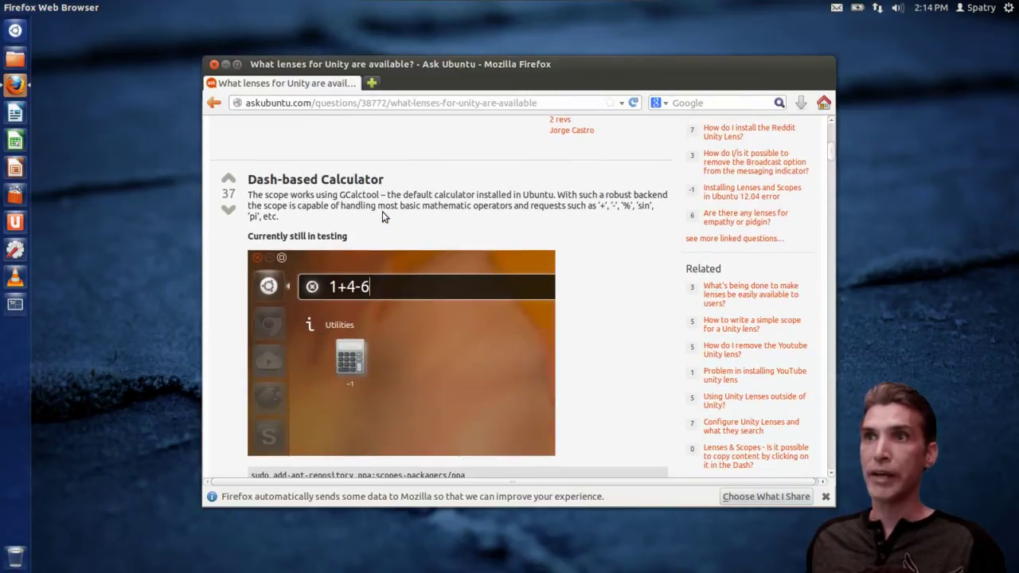
pyautogui.scroll(-1, 382, 213)
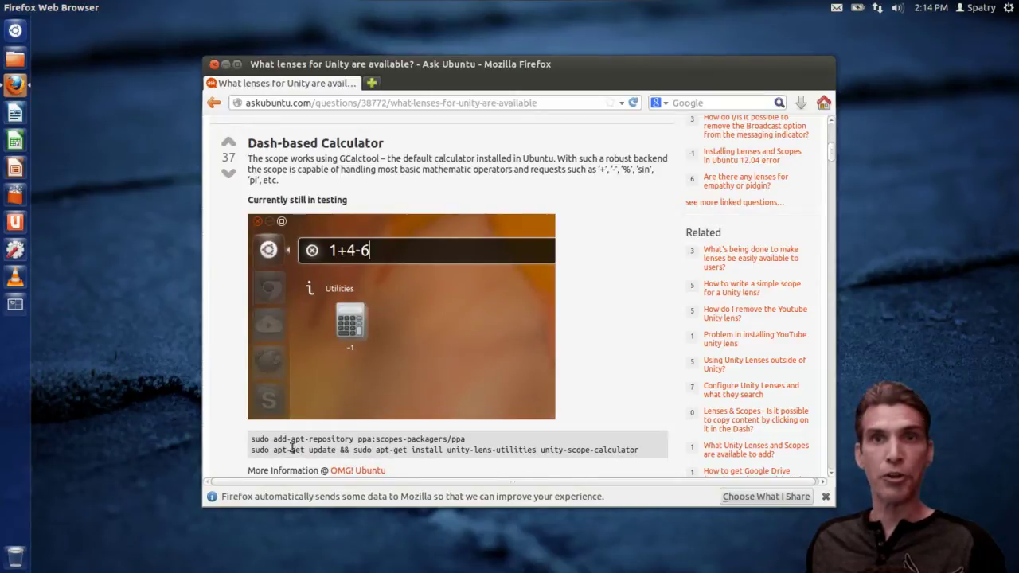
pyautogui.moveTo(250, 439); pyautogui.dragTo(500, 451)
pyautogui.scroll(-6, 570, 418)
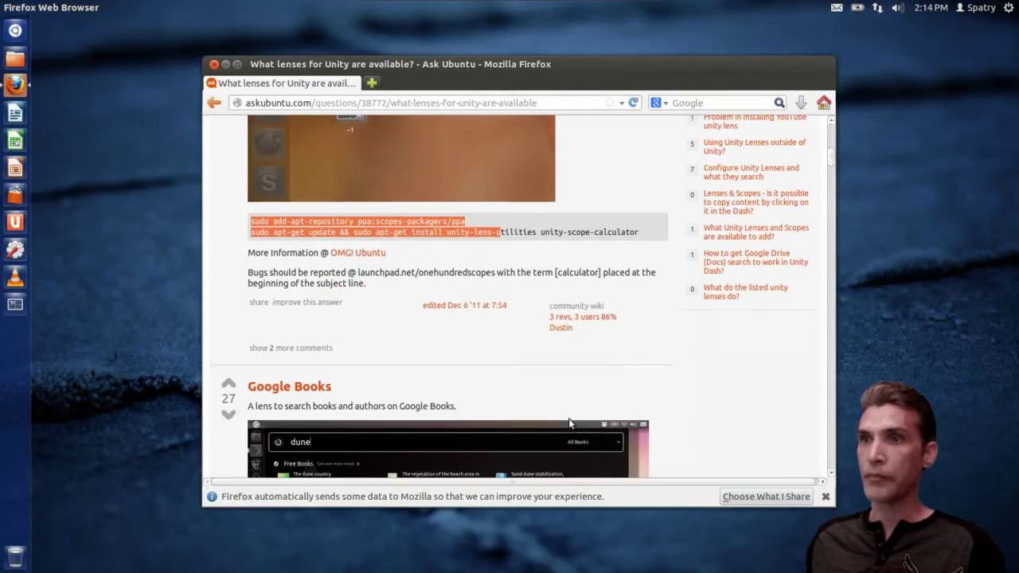
pyautogui.scroll(-5, 568, 423)
pyautogui.scroll(-5, 569, 423)
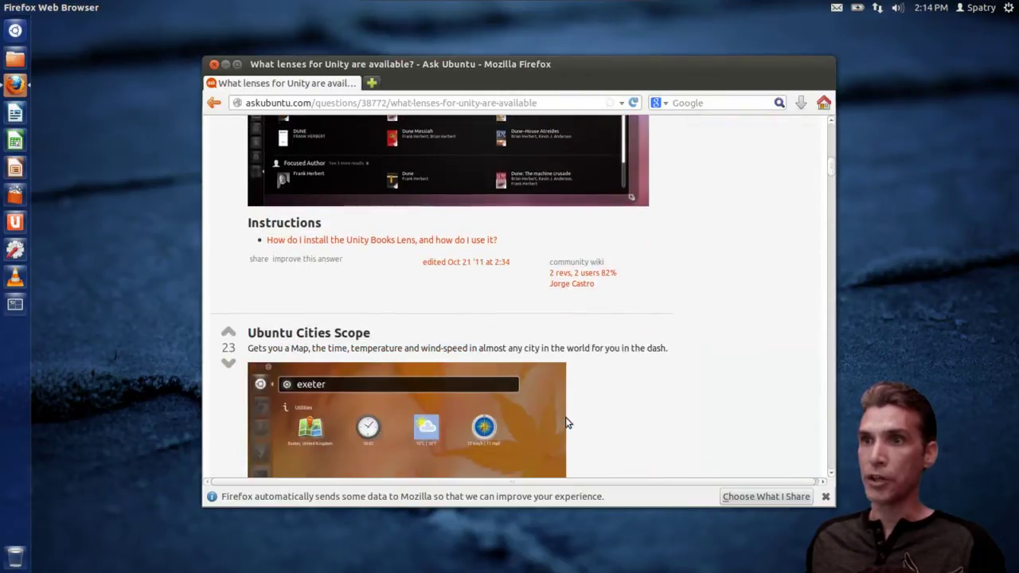
pyautogui.scroll(-2, 565, 417)
pyautogui.scroll(-3, 565, 416)
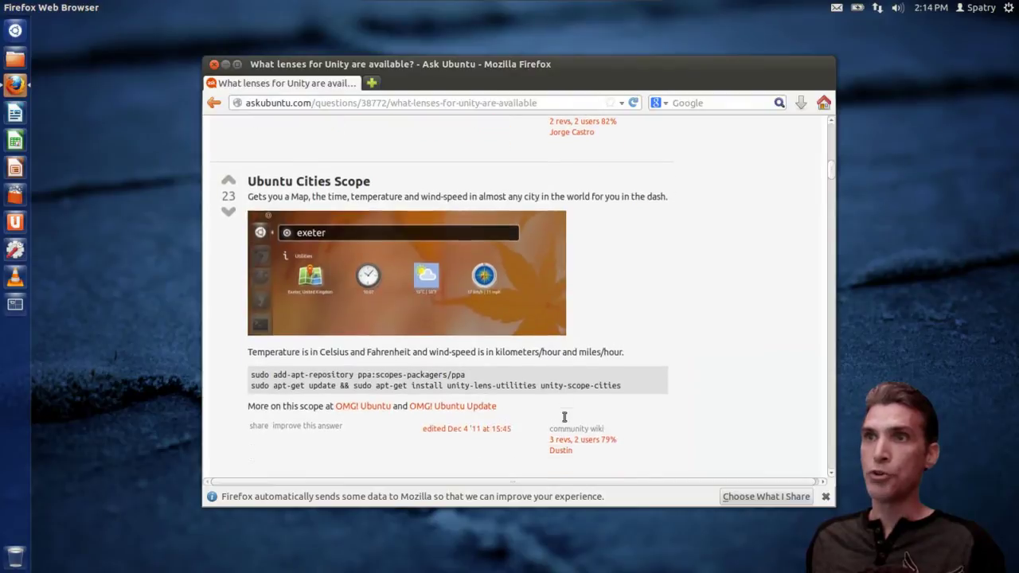
pyautogui.scroll(-2, 565, 416)
pyautogui.scroll(-4, 563, 418)
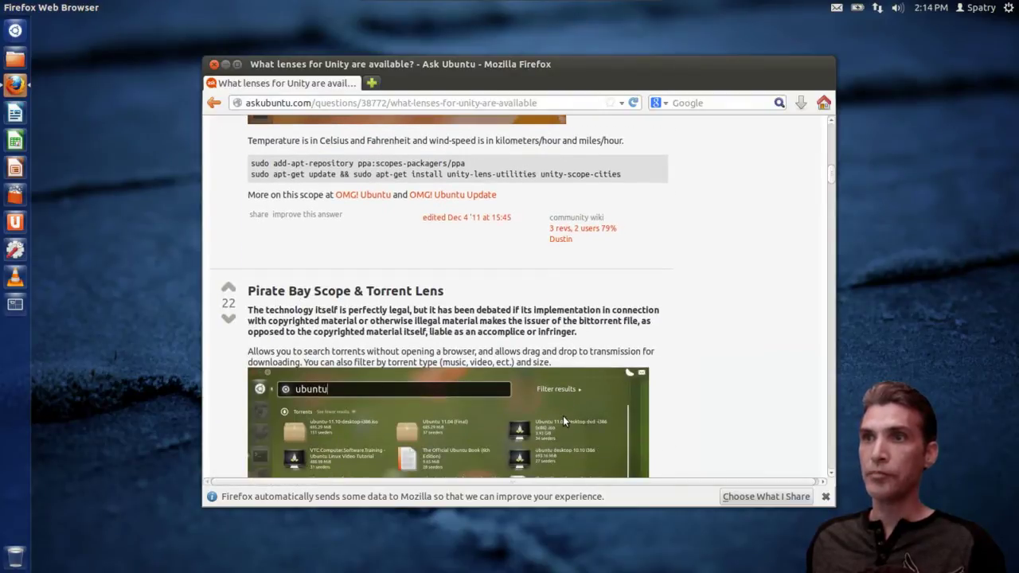
pyautogui.scroll(-3, 563, 416)
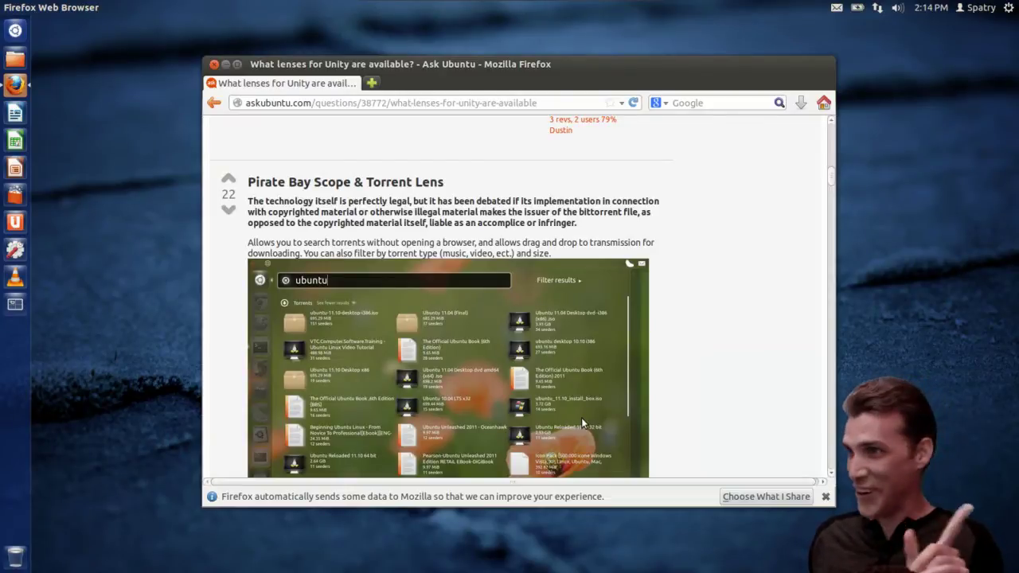
pyautogui.scroll(-10, 576, 427)
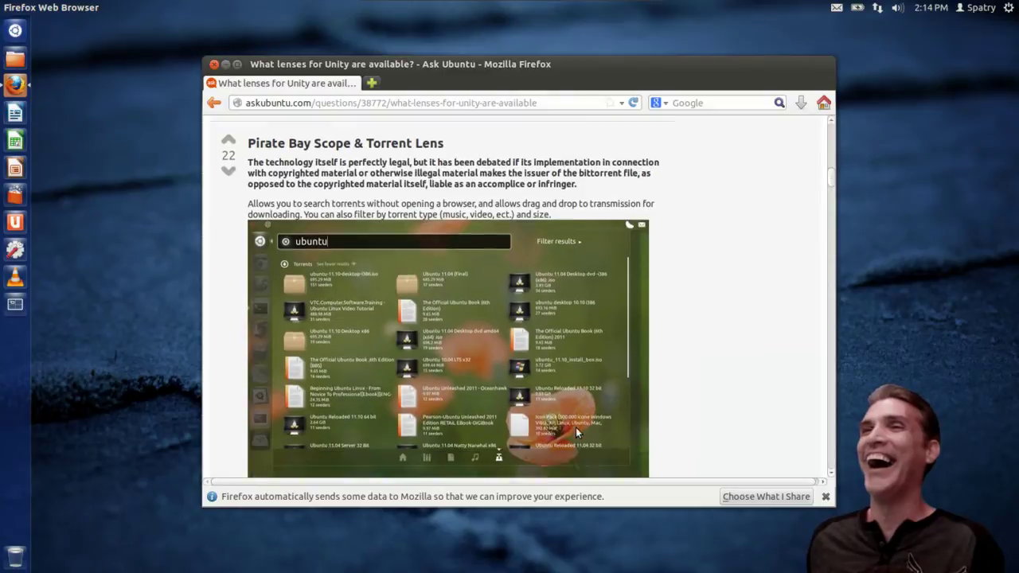
# - Examine the Wikipedia, Recoll and YouTube lens answers and their installation commands
pyautogui.scroll(-5, 577, 433)
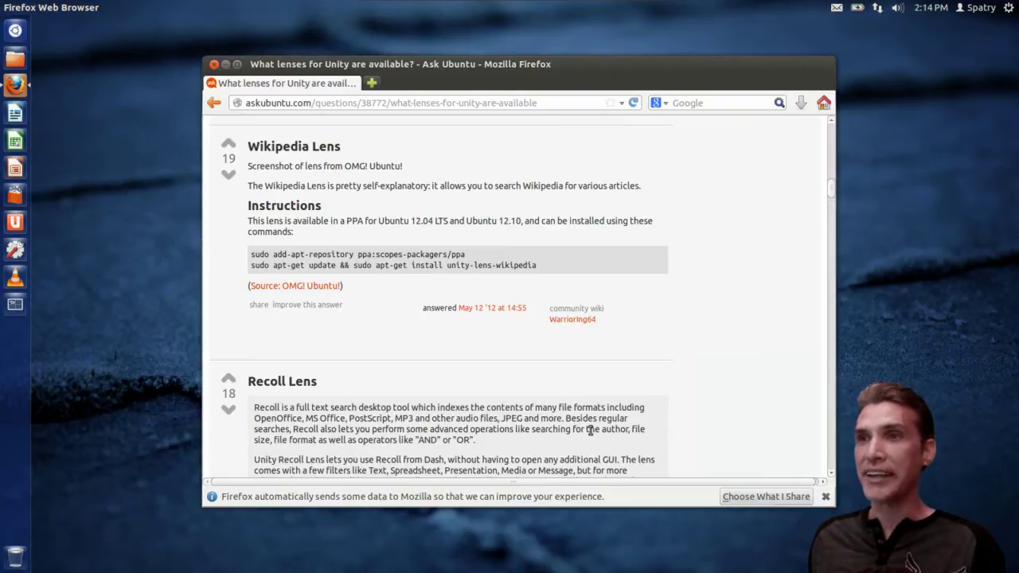
pyautogui.scroll(-5, 590, 430)
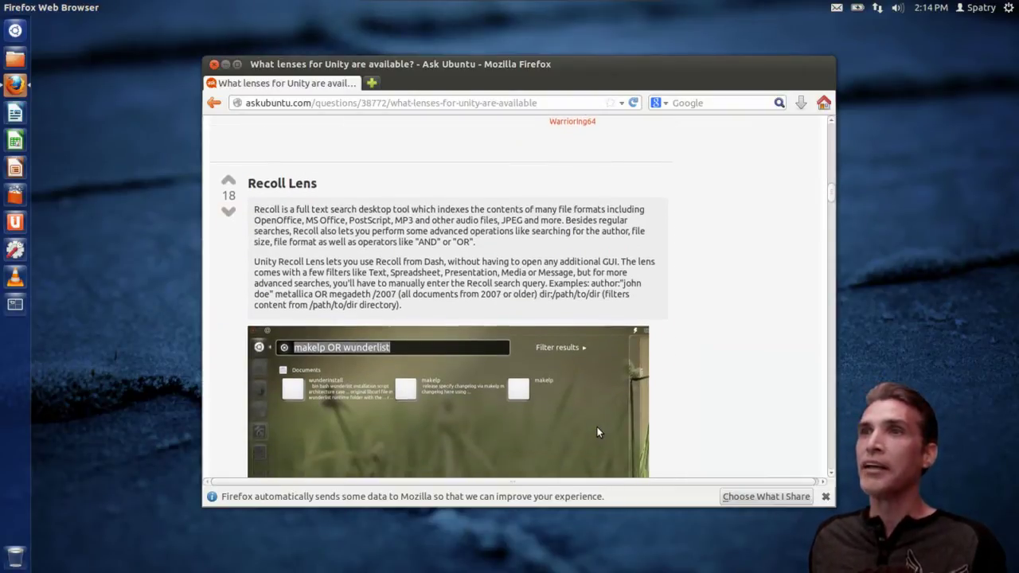
pyautogui.scroll(-2, 597, 427)
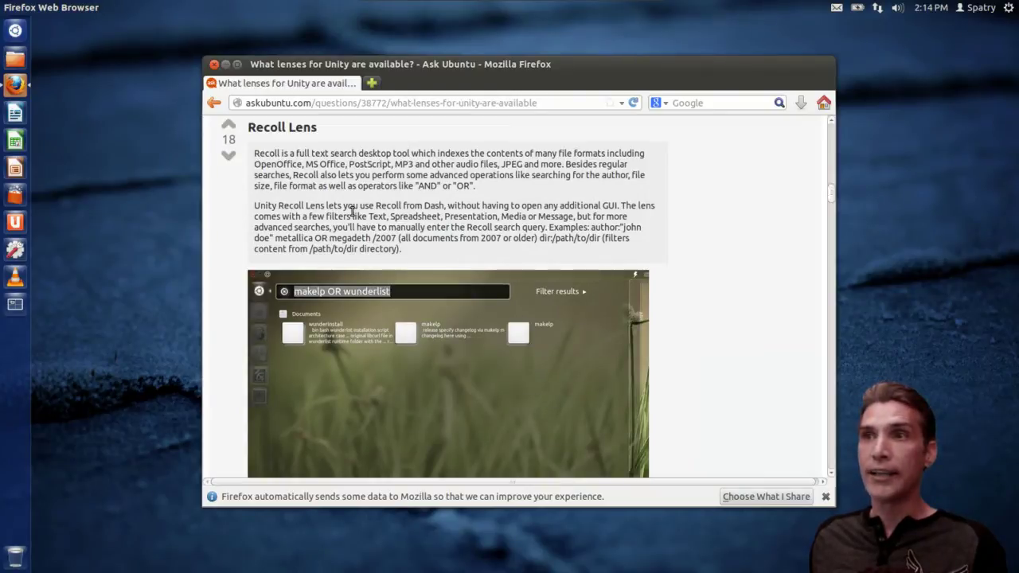
pyautogui.scroll(-8, 331, 220)
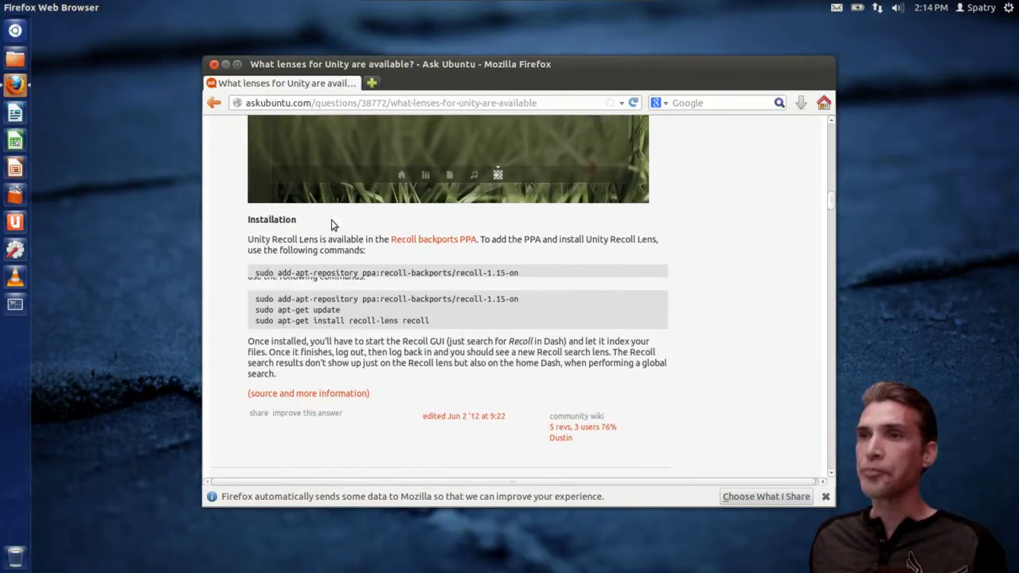
pyautogui.scroll(-8, 331, 220)
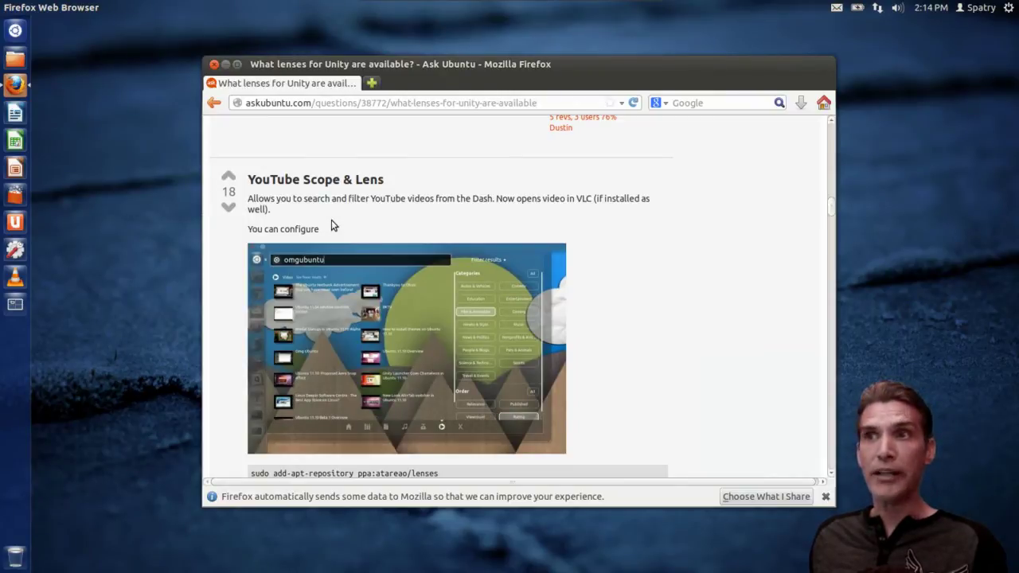
pyautogui.scroll(-3, 331, 220)
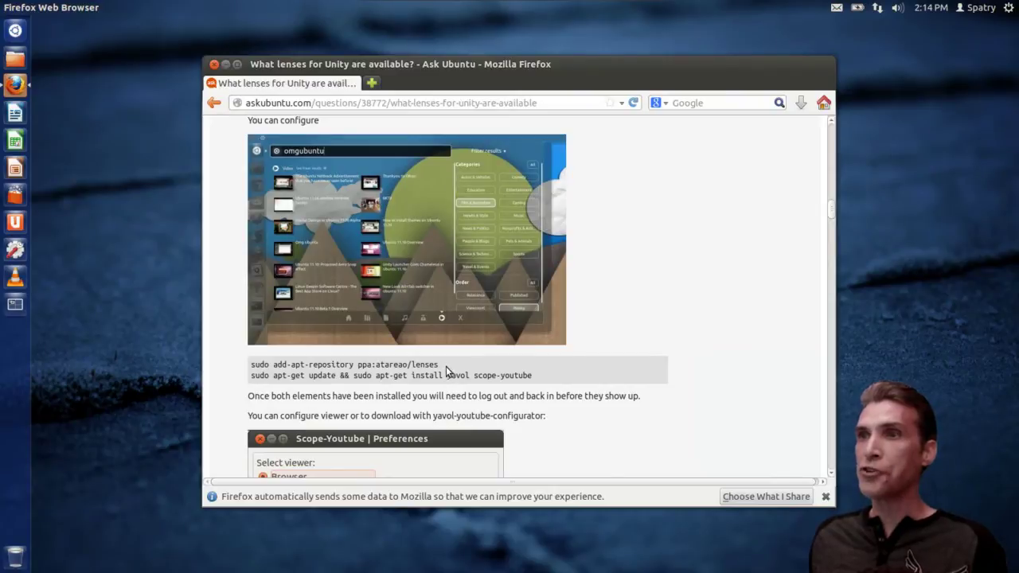
pyautogui.moveTo(440, 365); pyautogui.dragTo(435, 365)
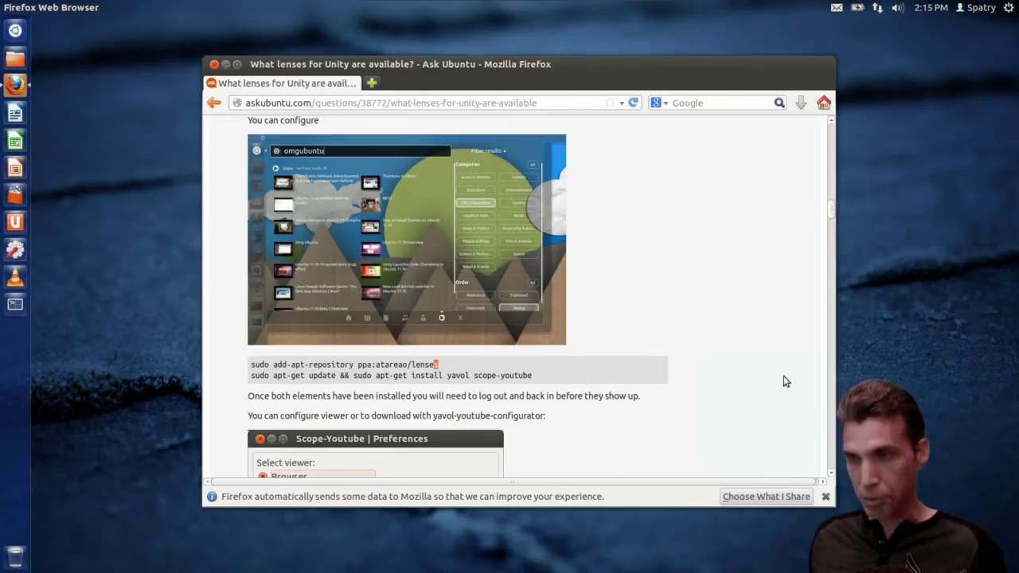
pyautogui.click(700, 349)
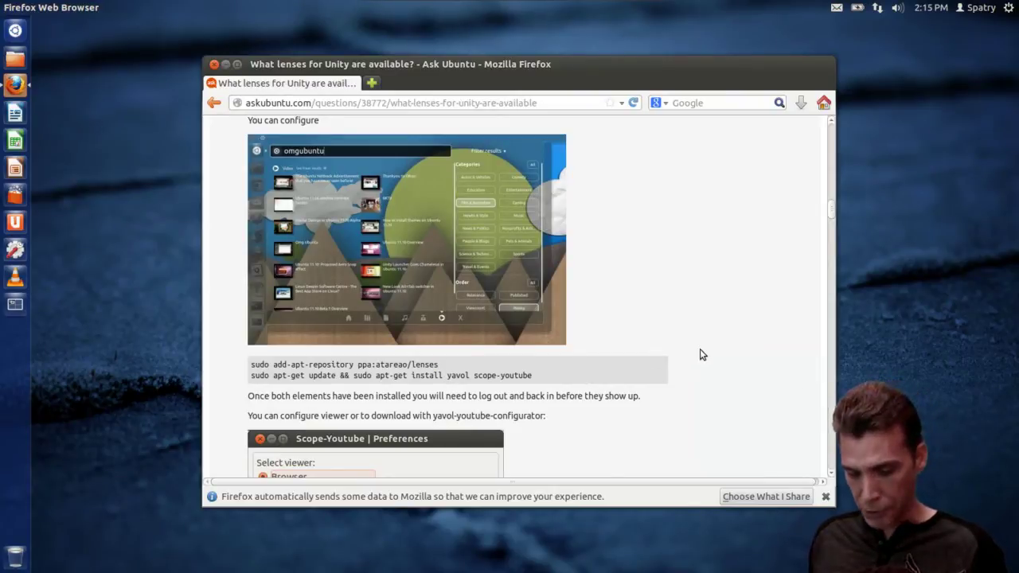
# - Open a terminal window and move it clear of the YouTube lens install commands on the web page
pyautogui.hotkey('ctrl', 'alt', 't')
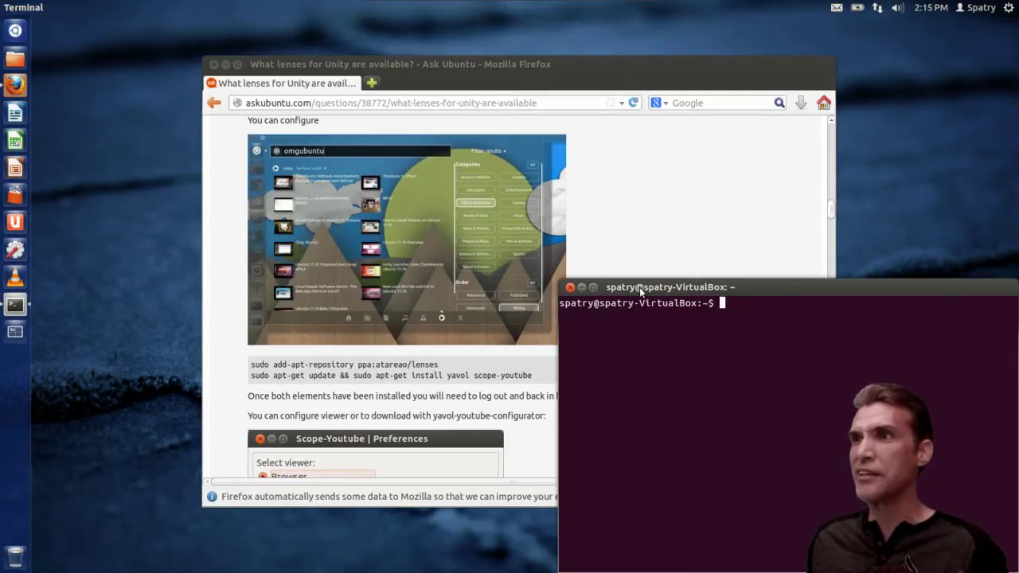
pyautogui.moveTo(642, 290); pyautogui.dragTo(159, 58)
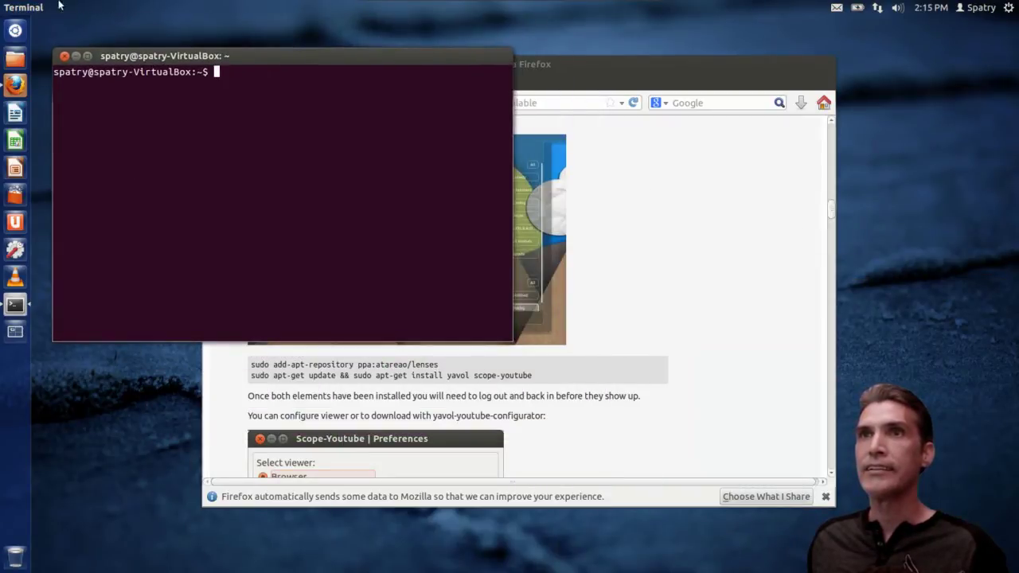
# - Turn off the system theme colors in the terminal's Default profile and set its background color to dark blue
pyautogui.moveTo(61, 11)
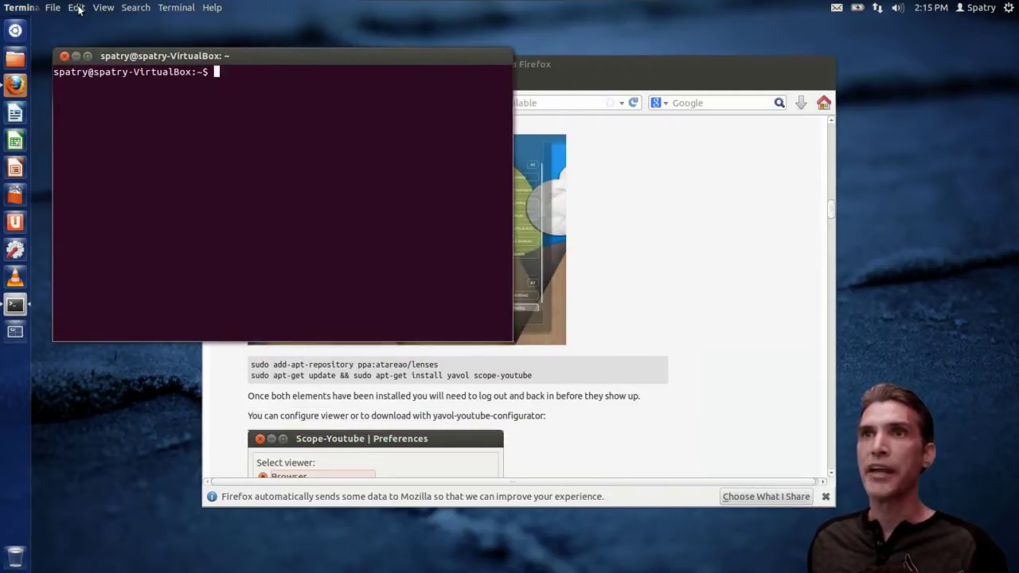
pyautogui.click(78, 8)
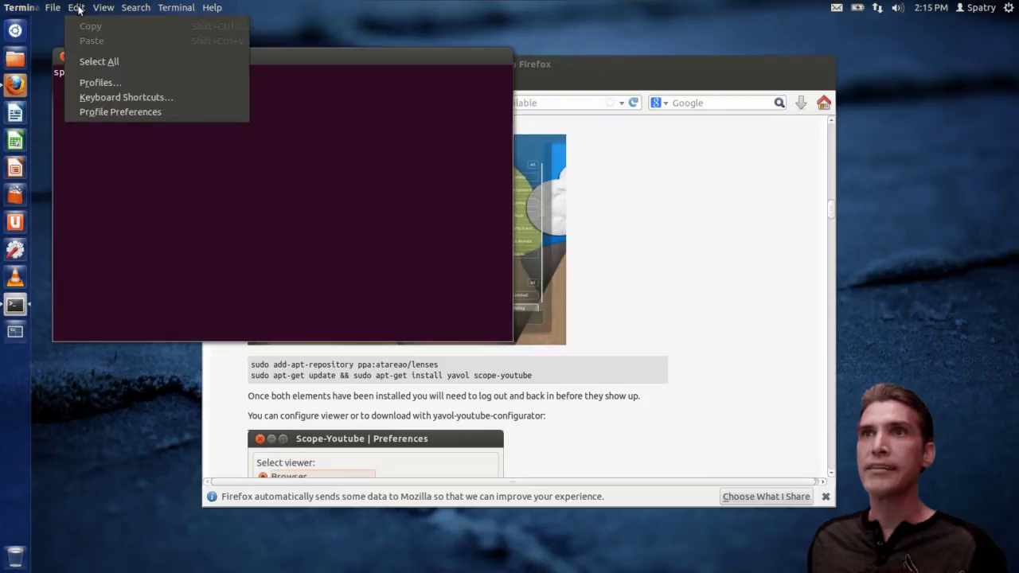
pyautogui.click(109, 83)
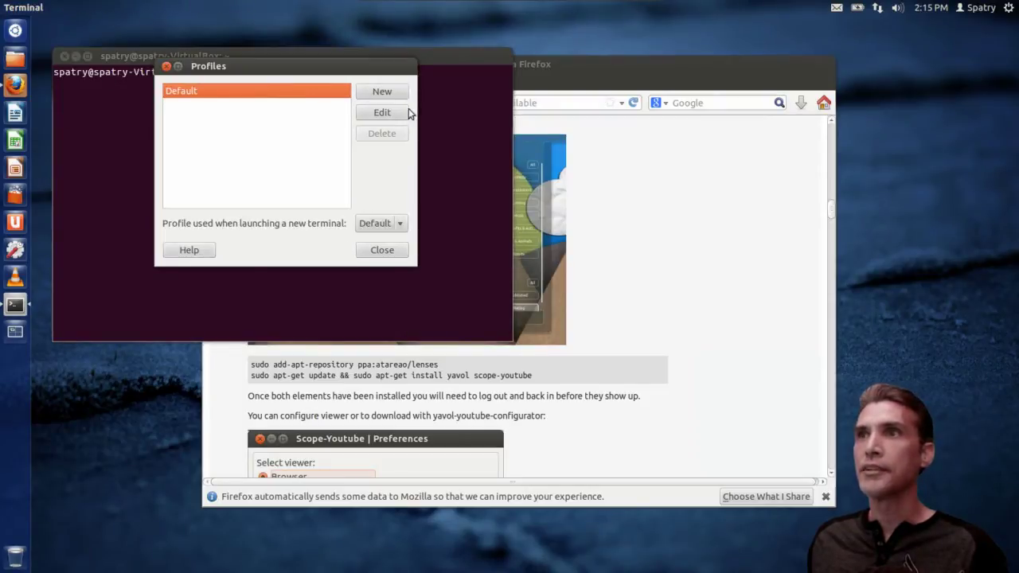
pyautogui.click(382, 116)
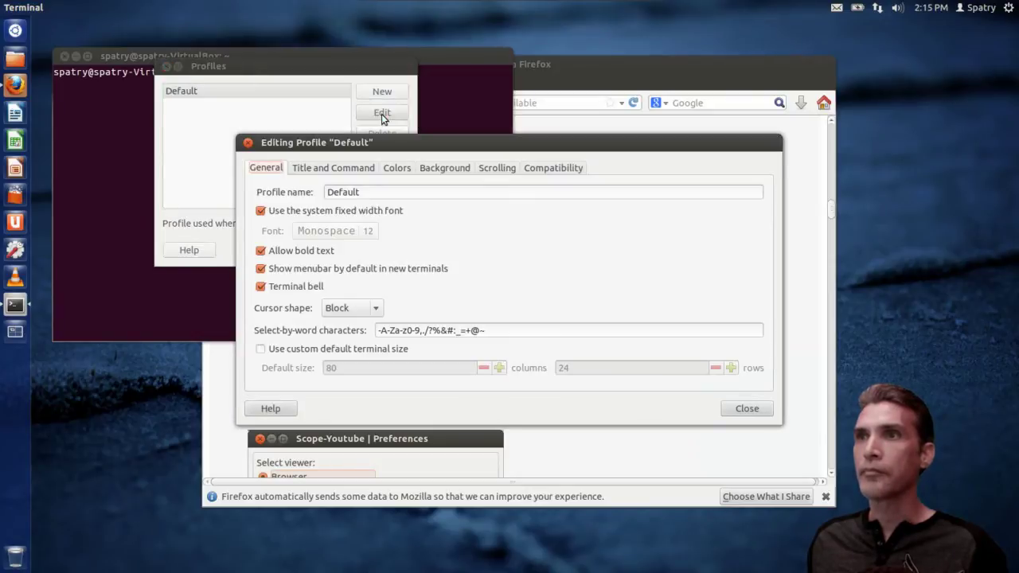
pyautogui.click(397, 172)
pyautogui.click(268, 206)
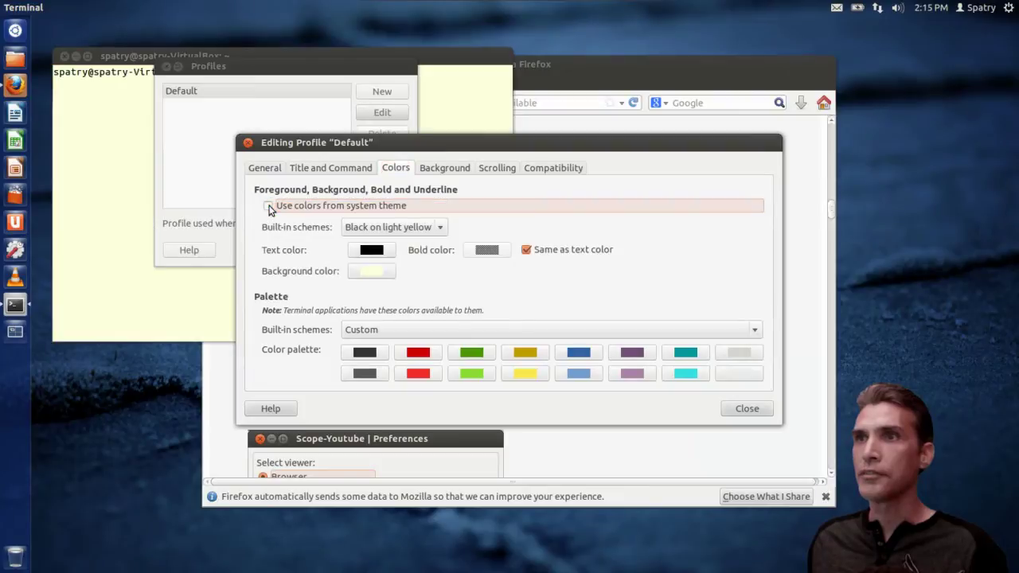
pyautogui.click(379, 273)
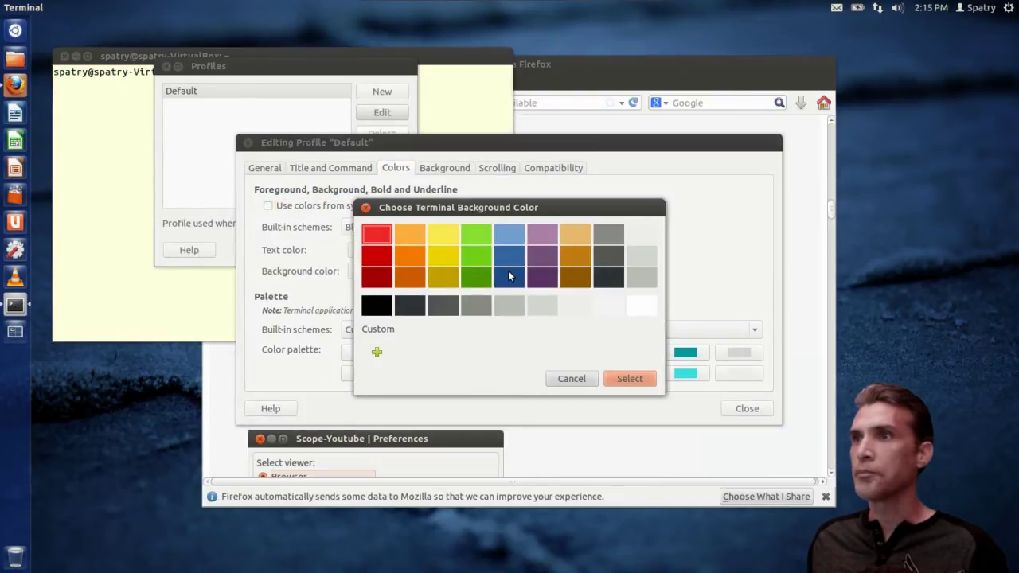
pyautogui.click(512, 274)
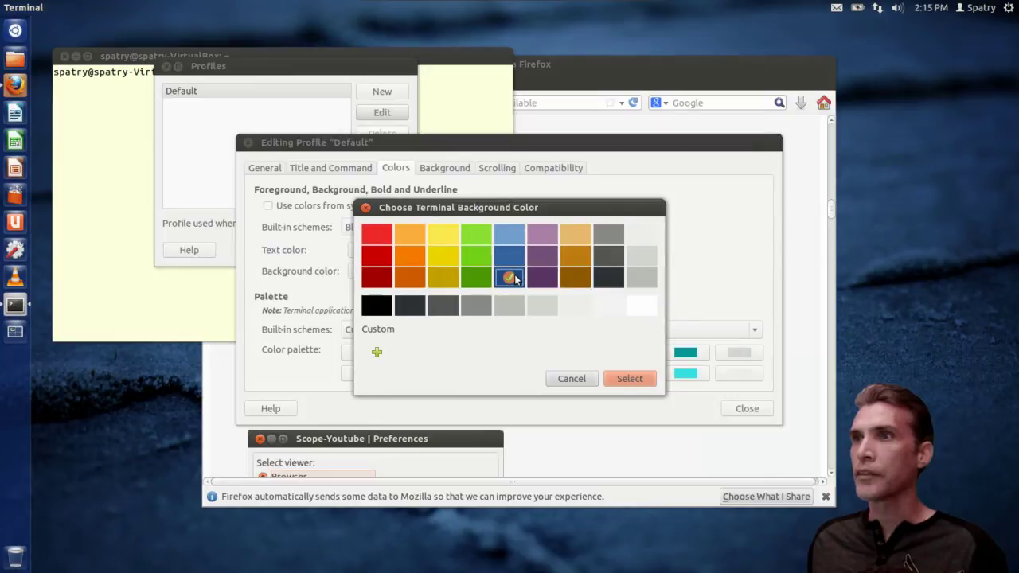
pyautogui.click(629, 379)
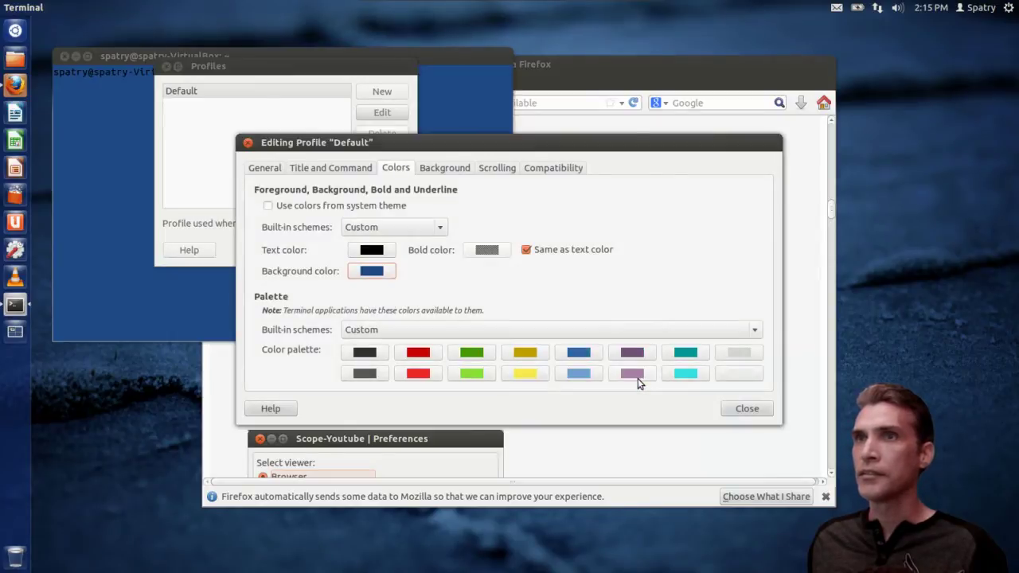
# - Set the Default profile's text color to light blue and close the profile editor
pyautogui.click(374, 253)
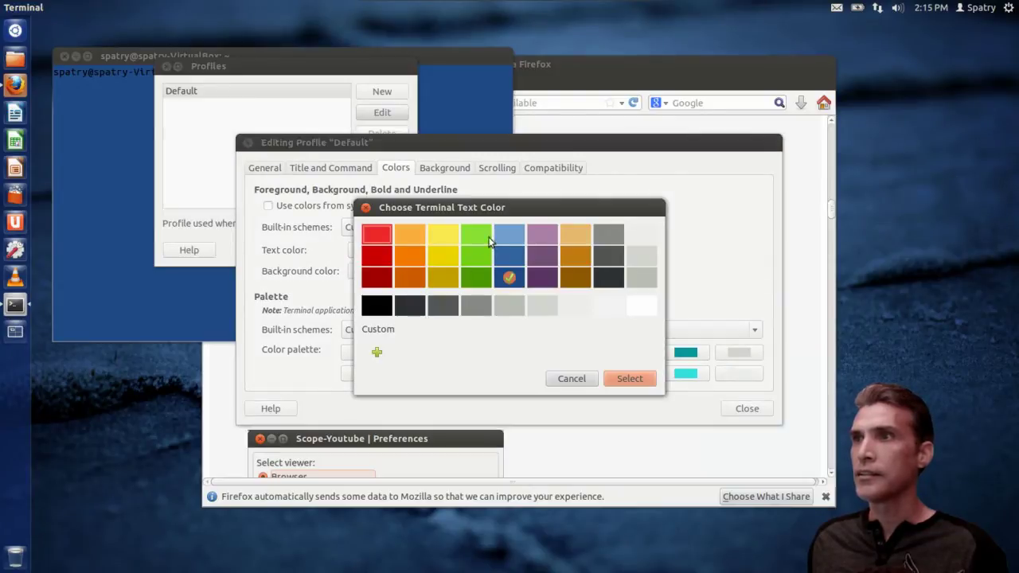
pyautogui.click(509, 233)
pyautogui.click(637, 384)
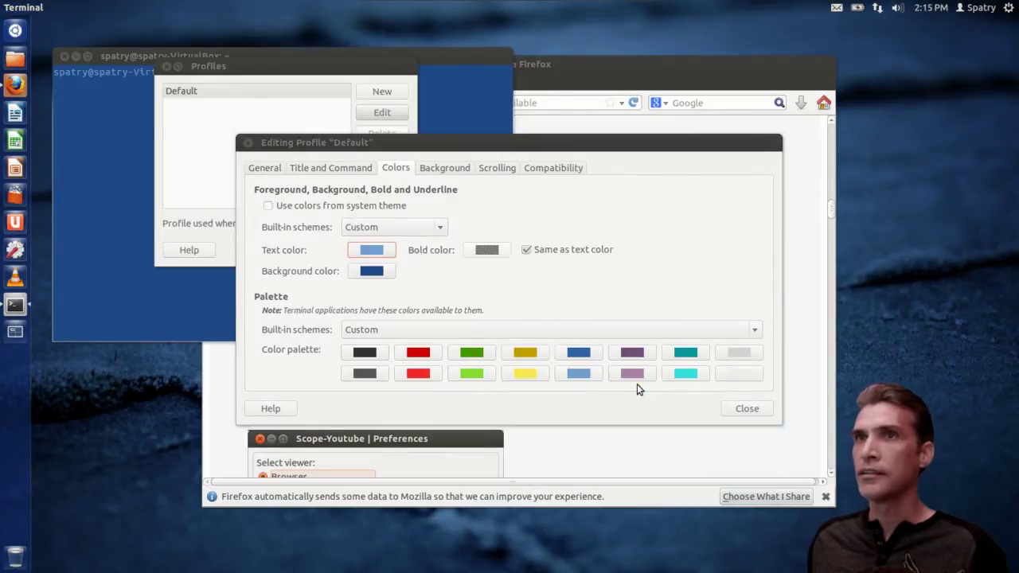
pyautogui.click(753, 414)
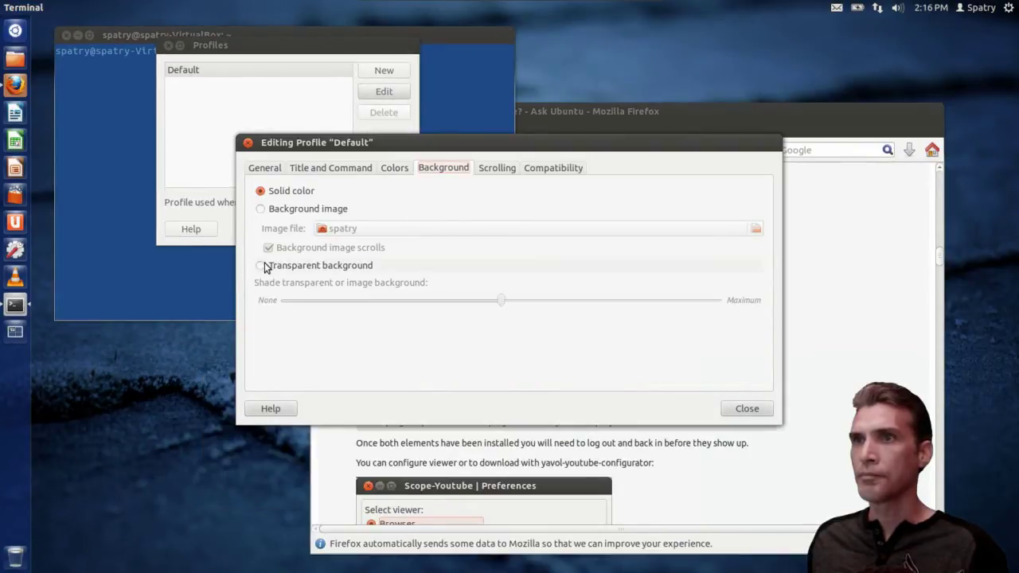
# - Give the Default profile a transparent background with shading at about three quarters of maximum, and close the profile editor
pyautogui.click(261, 266)
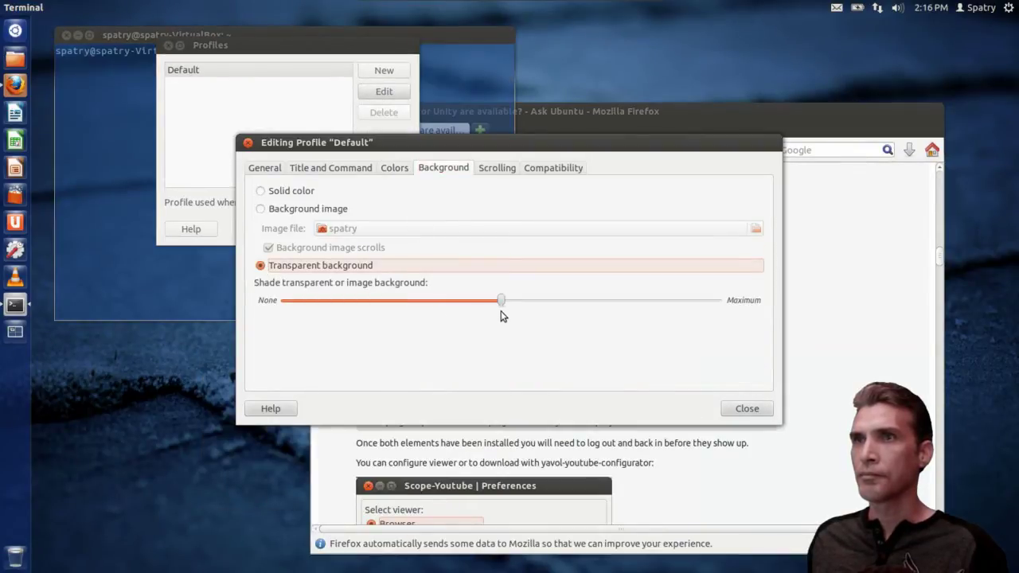
pyautogui.moveTo(502, 302); pyautogui.dragTo(616, 310)
pyautogui.click(747, 408)
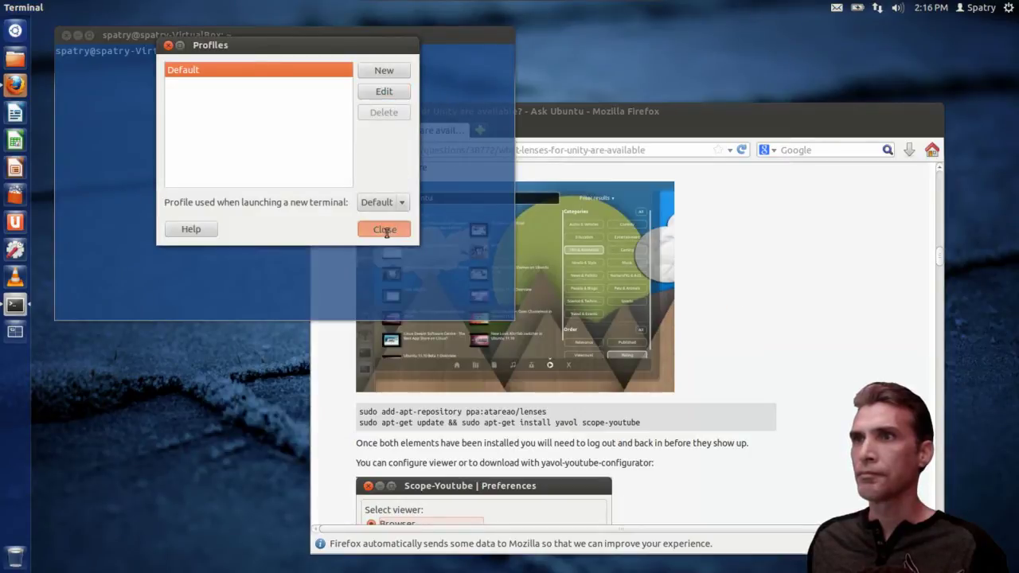
# - Close the profiles list and move the terminal and browser windows apart so both are easy to reach
pyautogui.click(384, 229)
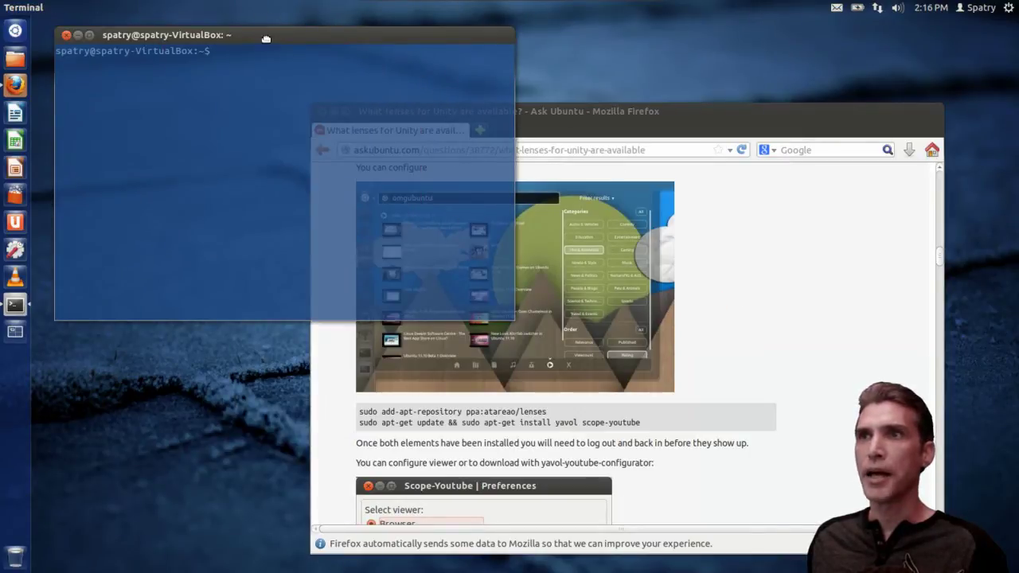
pyautogui.moveTo(265, 39); pyautogui.dragTo(230, 26)
pyautogui.moveTo(615, 113); pyautogui.dragTo(634, 105)
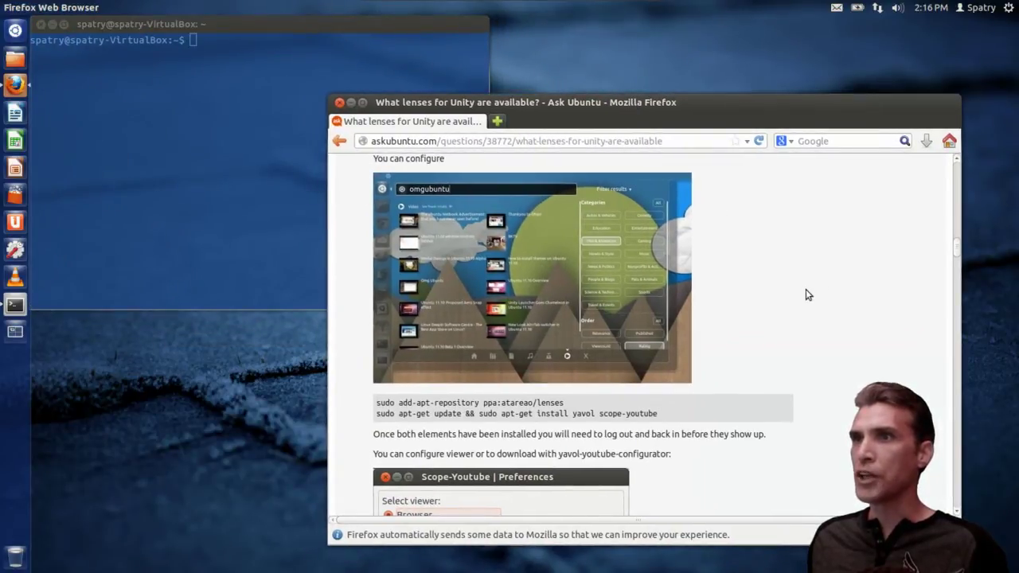
# - Copy the YouTube lens command "sudo add-apt-repository ppa:atareao/lenses" from the Ask Ubuntu page into the terminal
pyautogui.scroll(3, 805, 294)
pyautogui.scroll(-2, 806, 295)
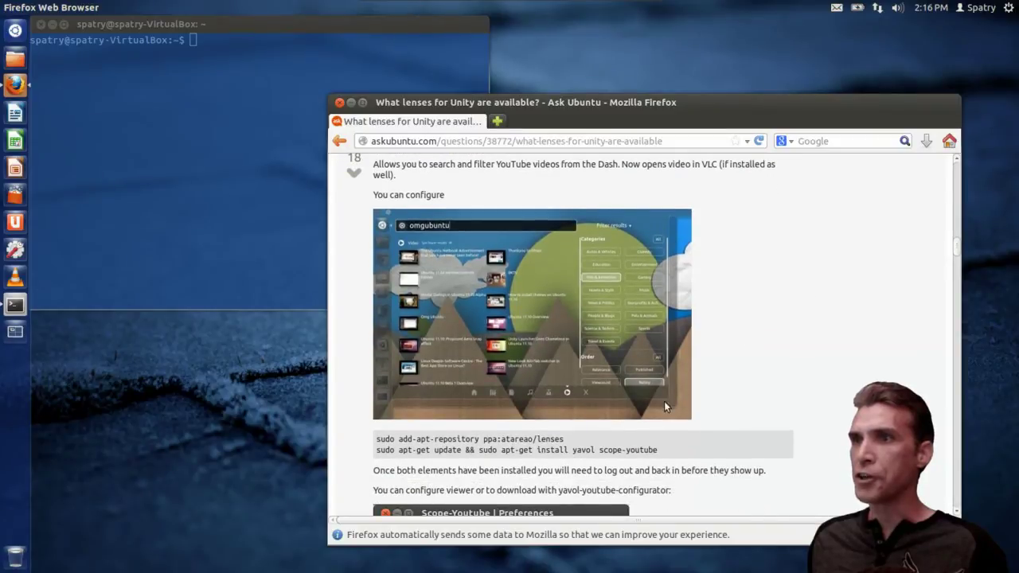
pyautogui.moveTo(564, 440); pyautogui.dragTo(376, 444)
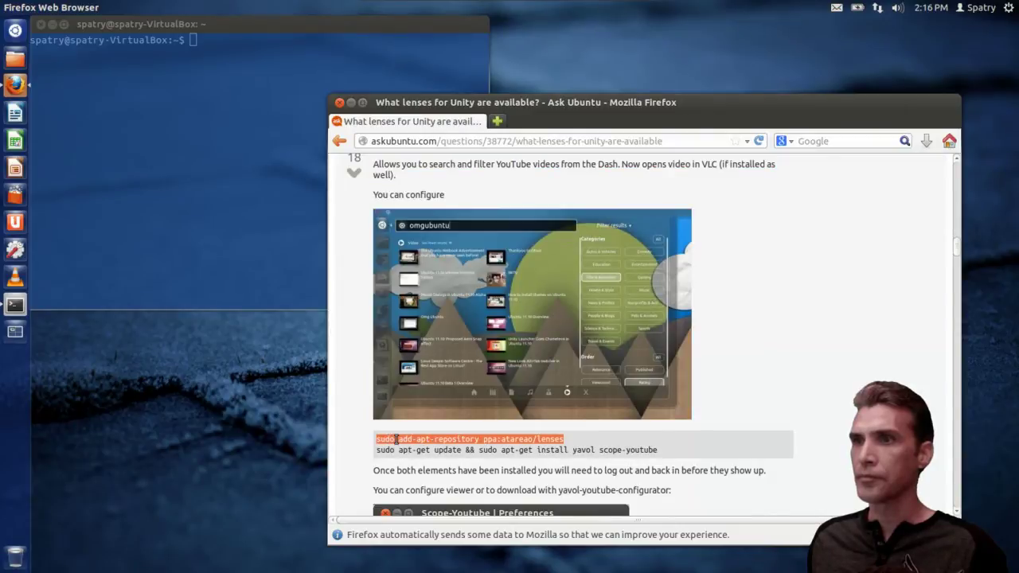
pyautogui.rightClick(397, 439)
pyautogui.click(410, 447)
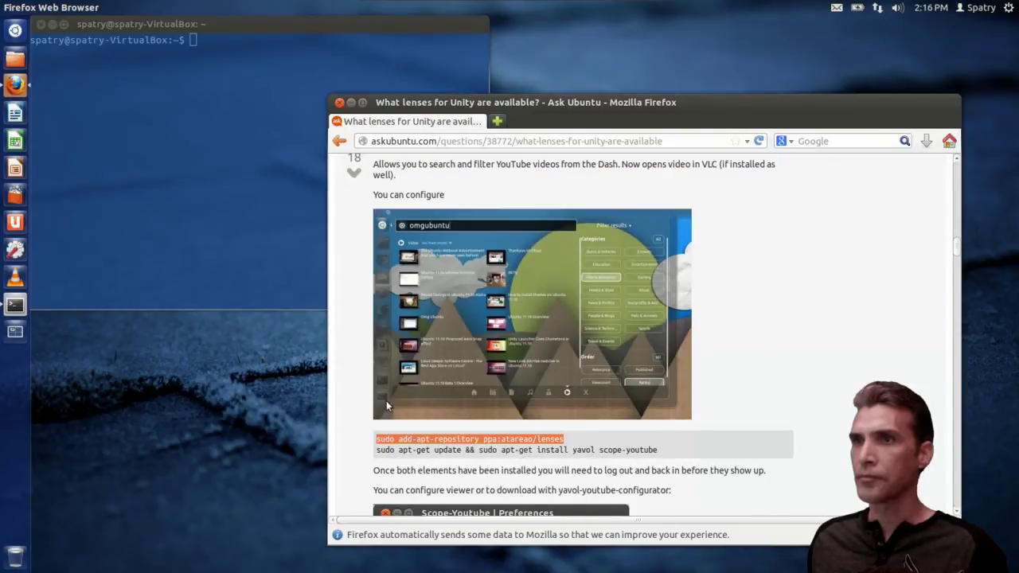
pyautogui.click(269, 76)
pyautogui.rightClick(269, 76)
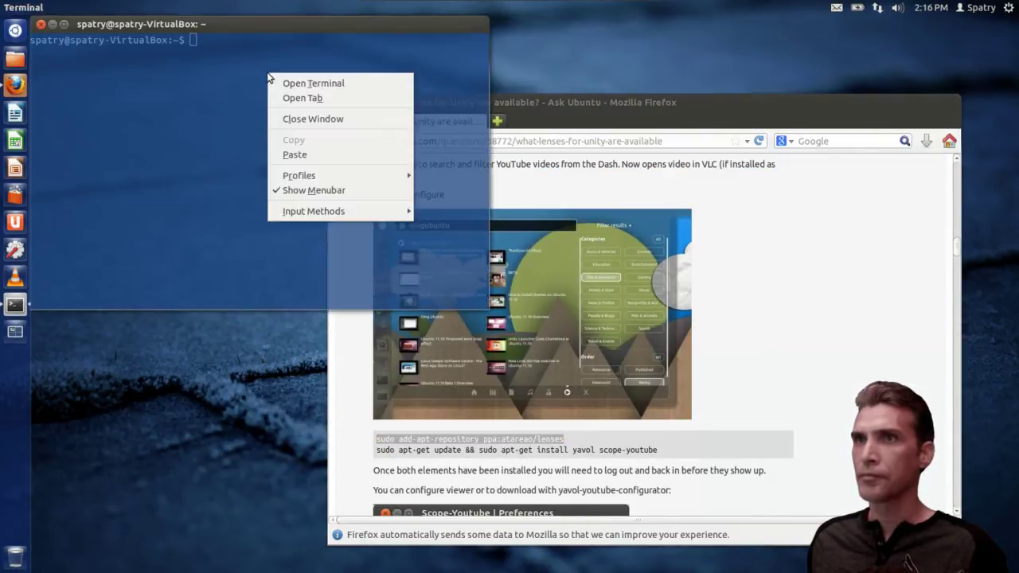
pyautogui.click(309, 156)
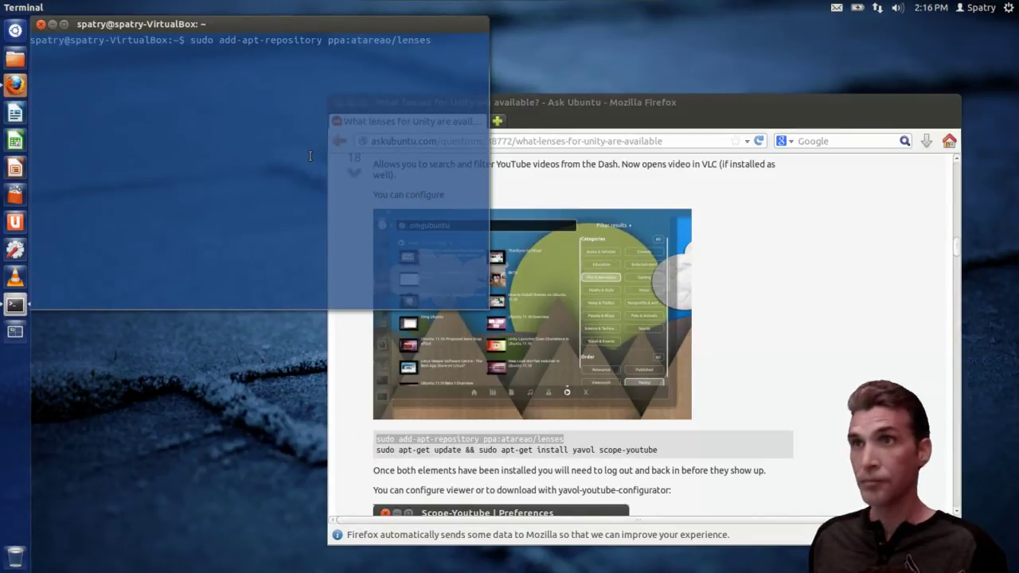
# - Run the add-apt-repository command, enter the sudo password and confirm adding the PPA
pyautogui.press('Return')
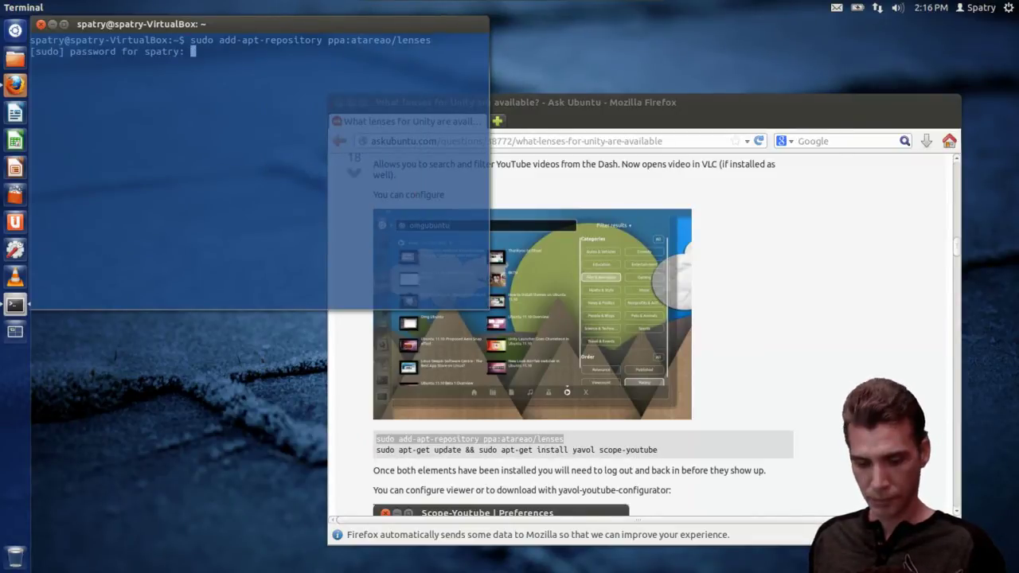
pyautogui.press('Return')
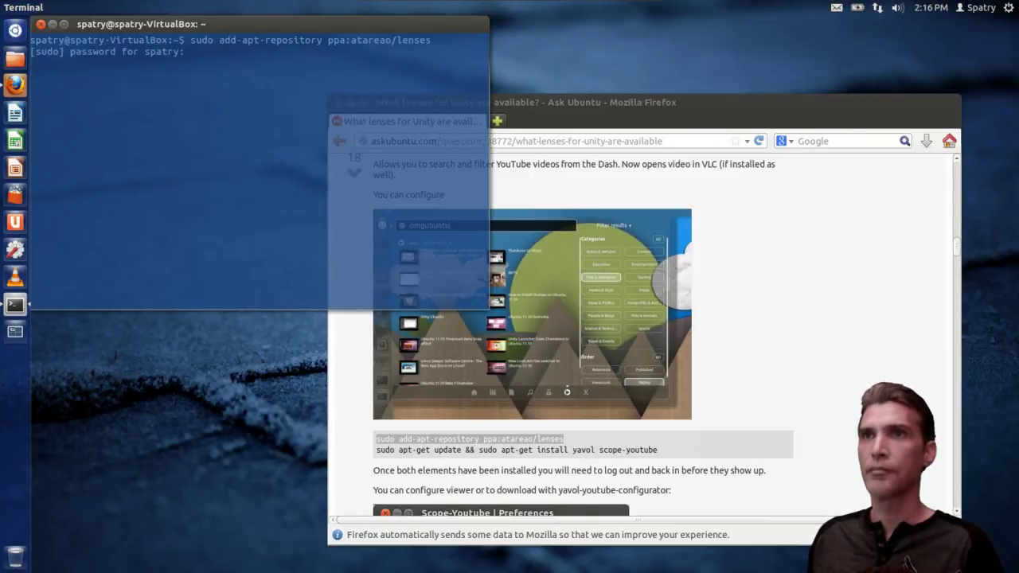
pyautogui.press('Return')
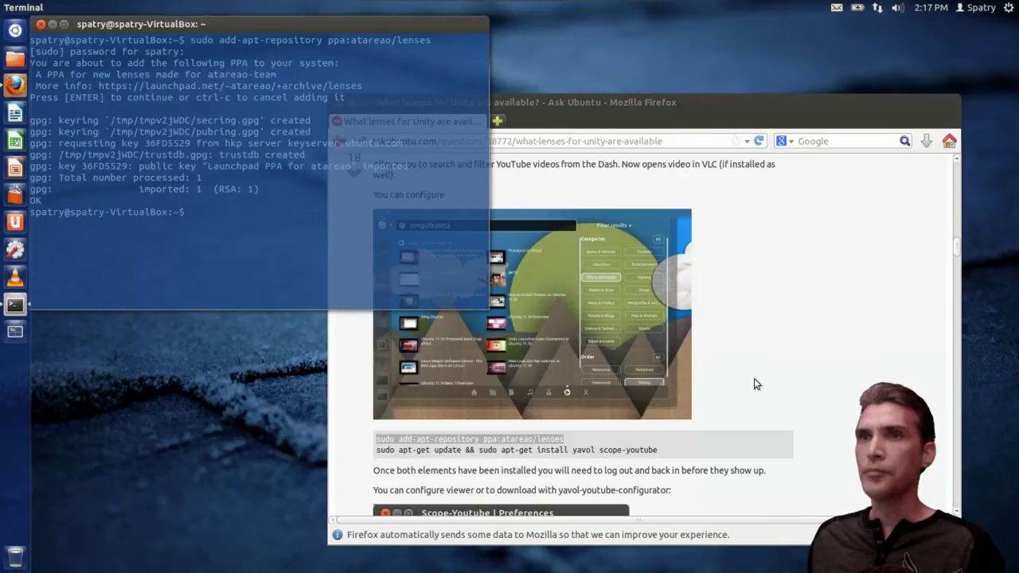
# - Copy "sudo apt-get update && sudo apt-get install yavol scope-youtube" from the Ask Ubuntu page into the terminal and run it
pyautogui.click(656, 450)
pyautogui.moveTo(656, 451); pyautogui.dragTo(377, 451)
pyautogui.click(514, 462)
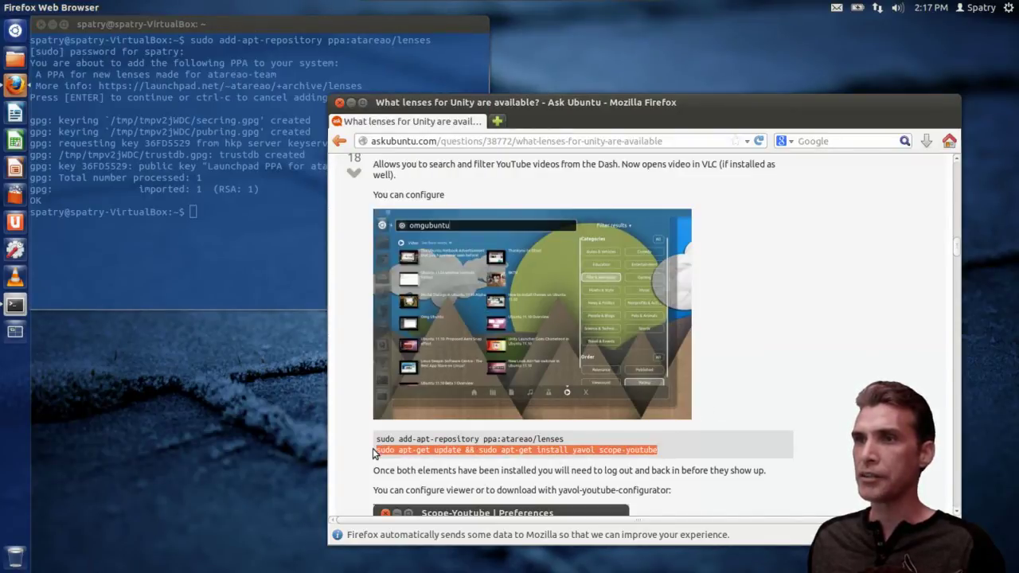
pyautogui.rightClick(390, 452)
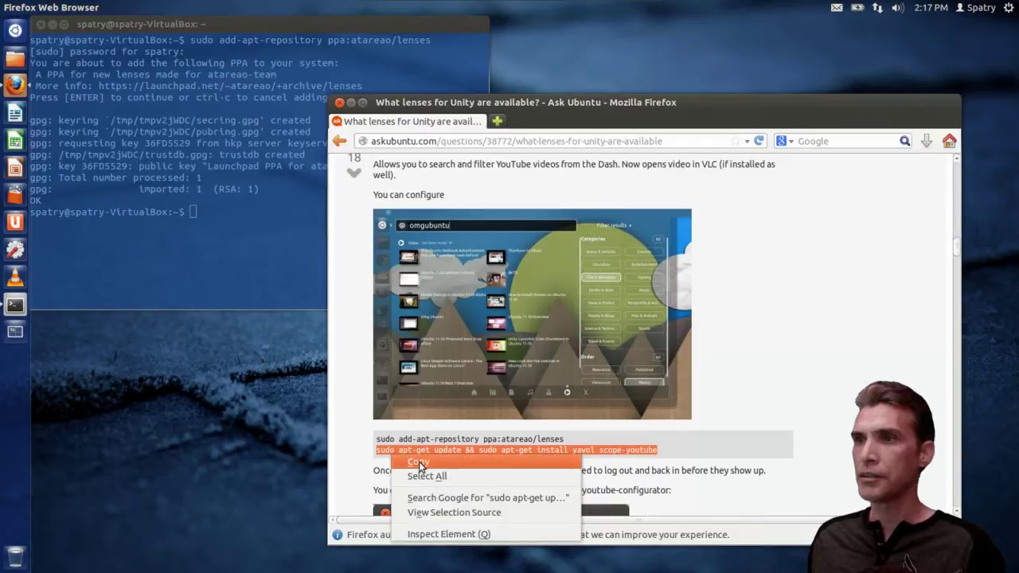
pyautogui.click(416, 460)
pyautogui.click(238, 235)
pyautogui.rightClick(238, 235)
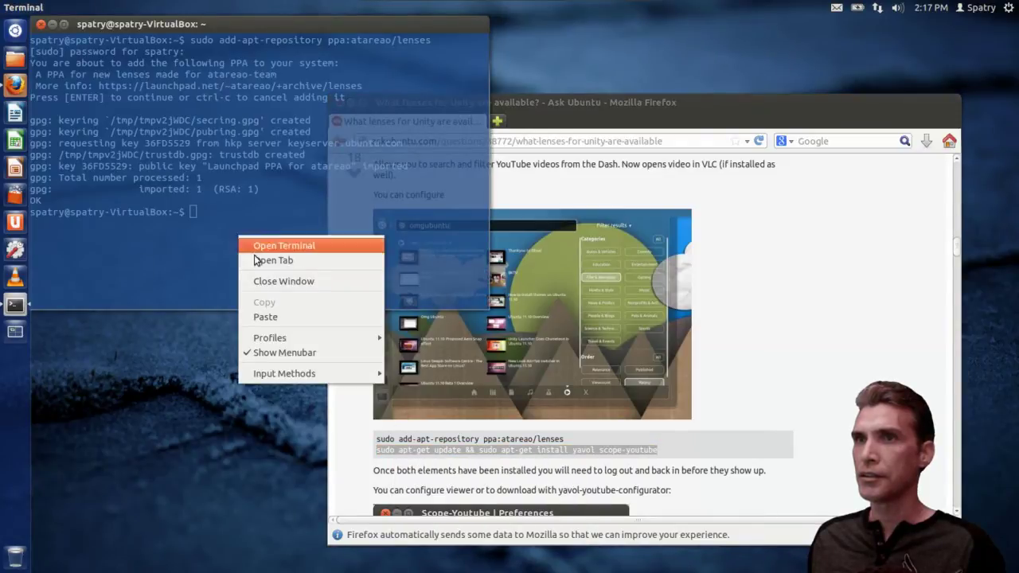
pyautogui.click(277, 317)
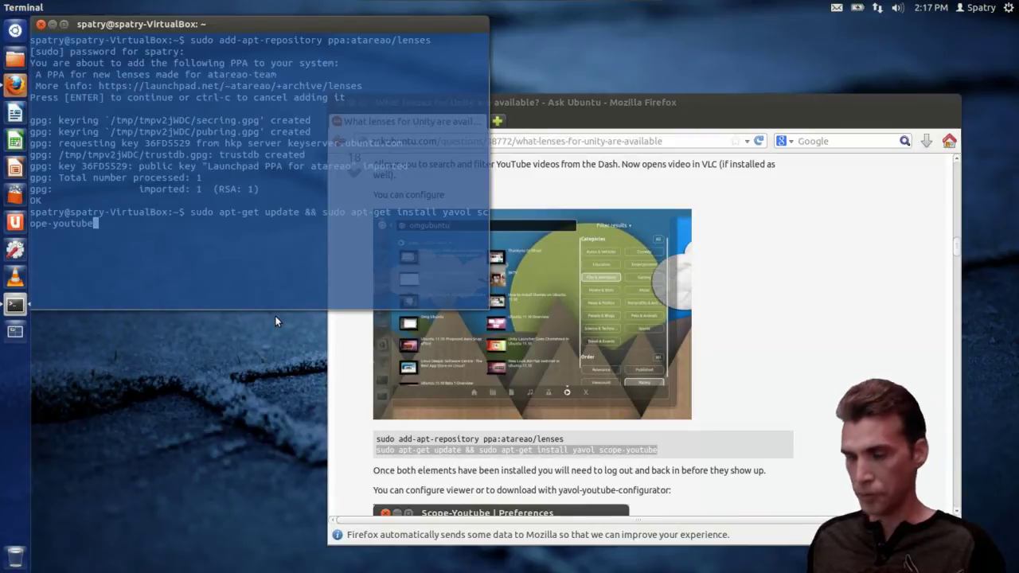
pyautogui.press('Return')
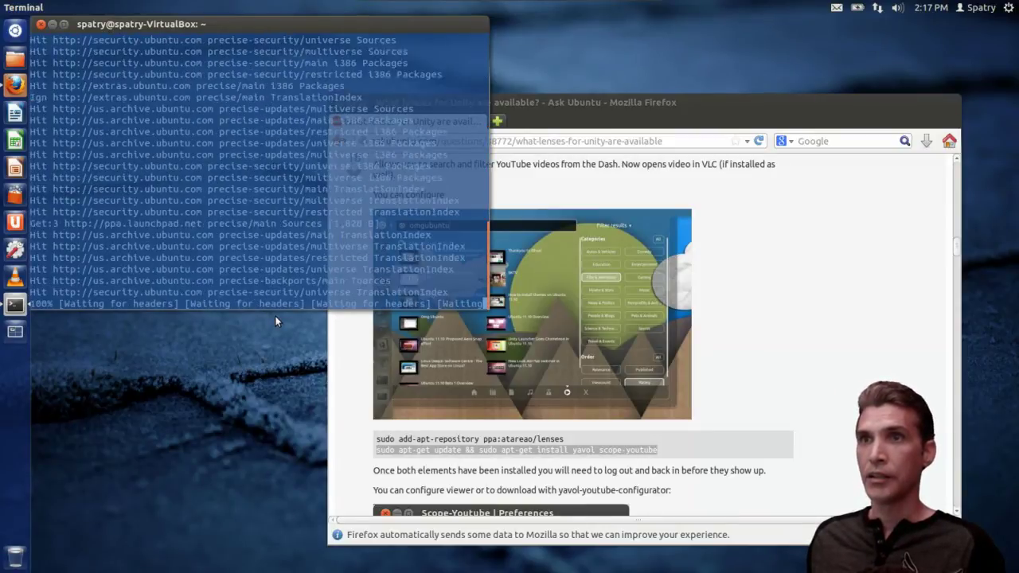
# - Look through the further lenses on the Ask Ubuntu page, from the Unity Music Lens to the Unity Web History lens
pyautogui.click(764, 271)
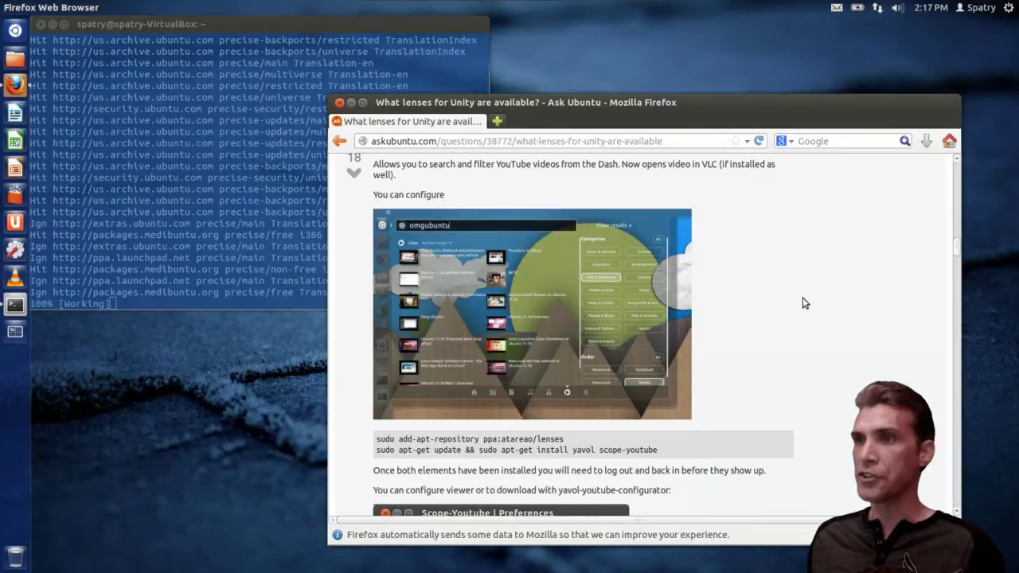
pyautogui.scroll(-1, 802, 302)
pyautogui.scroll(-6, 802, 303)
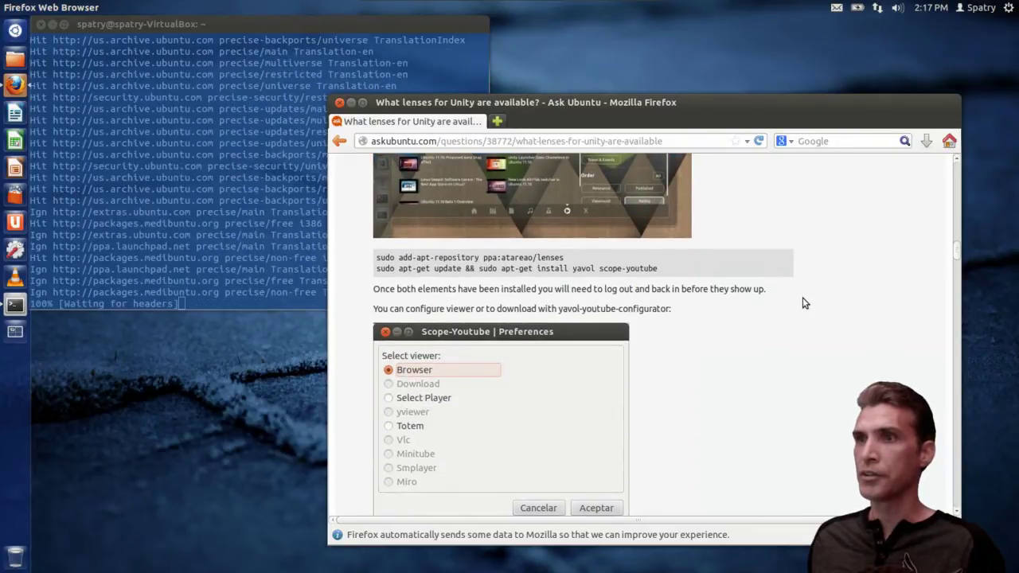
pyautogui.scroll(-6, 803, 302)
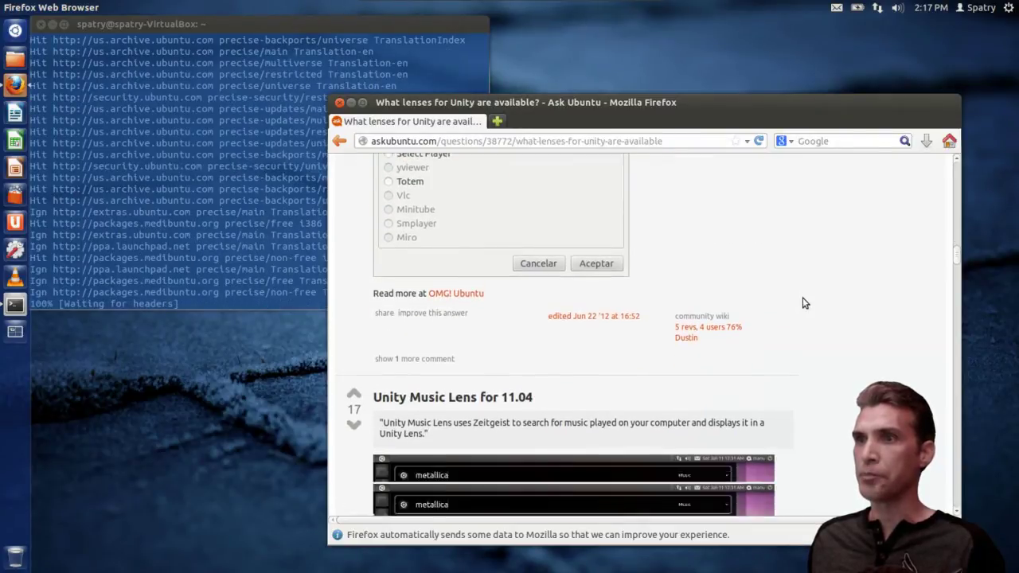
pyautogui.scroll(-5, 804, 303)
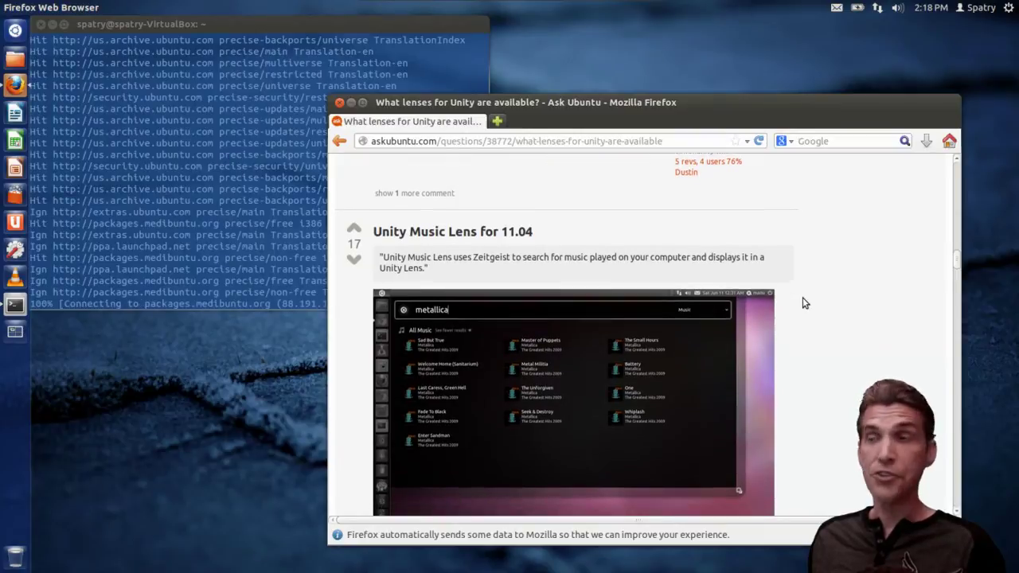
pyautogui.scroll(-7, 804, 302)
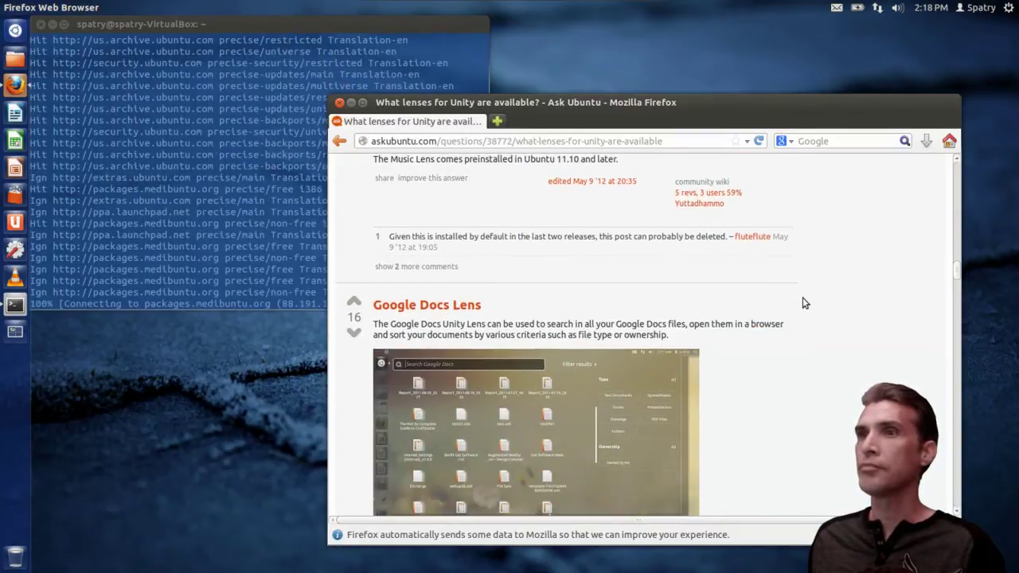
pyautogui.scroll(-1, 804, 302)
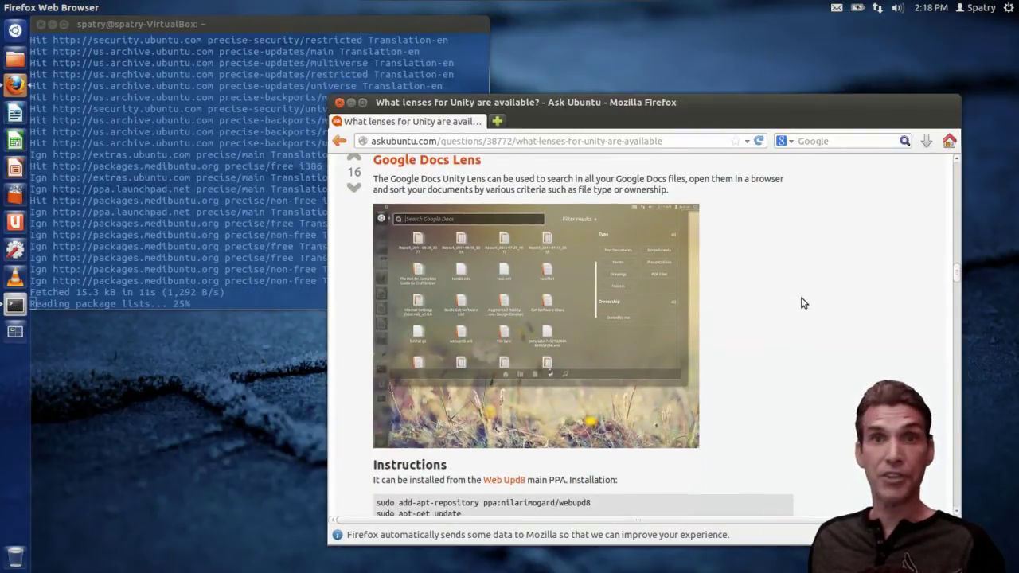
pyautogui.scroll(-9, 803, 303)
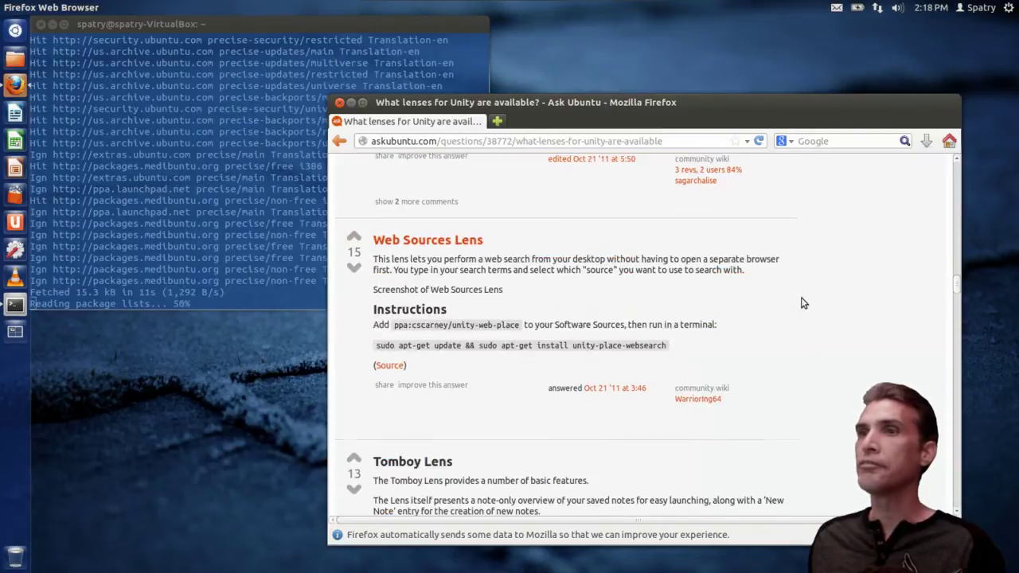
pyautogui.scroll(-4, 802, 302)
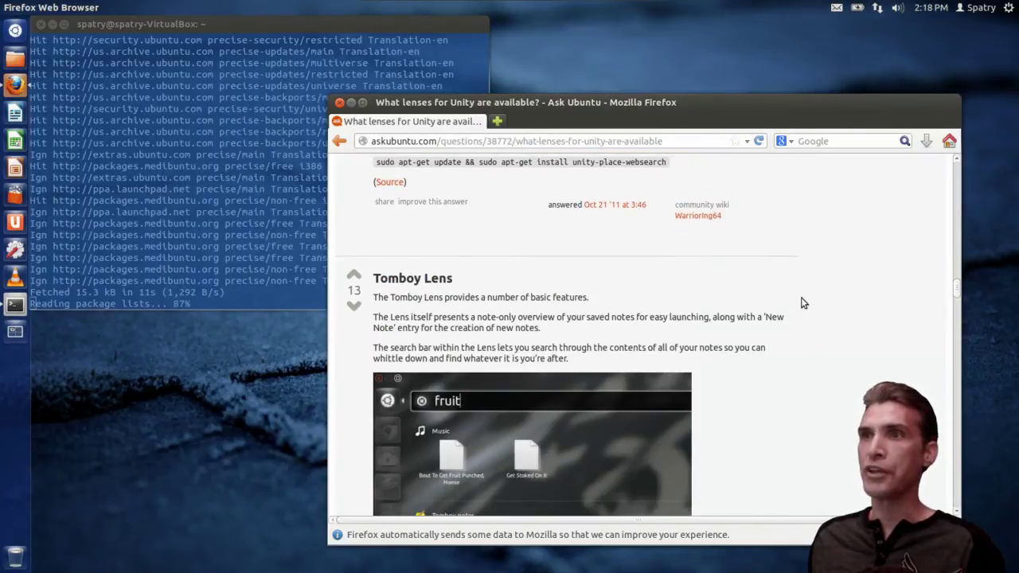
pyautogui.scroll(-4, 803, 303)
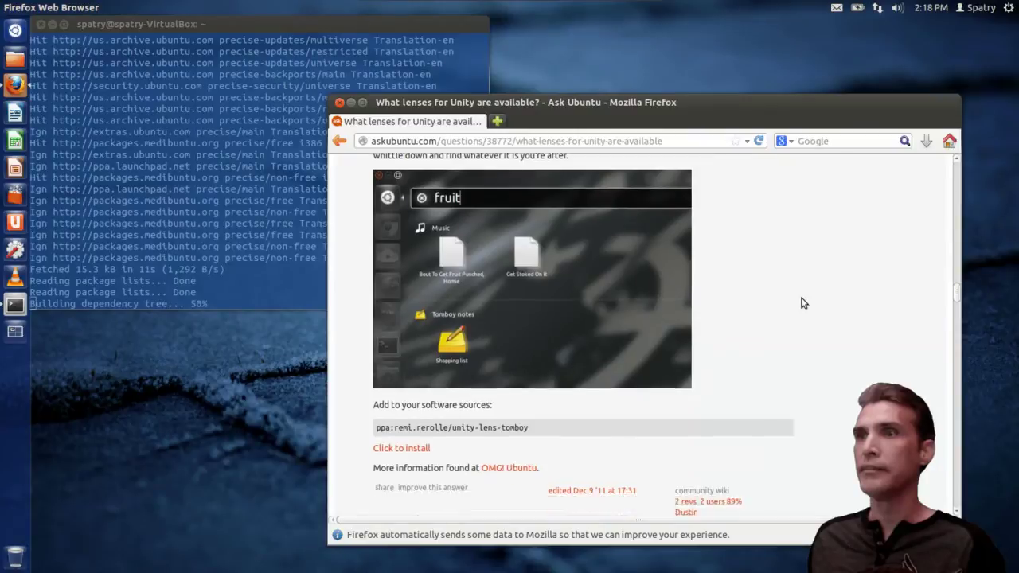
pyautogui.scroll(-4, 803, 303)
pyautogui.scroll(-4, 802, 303)
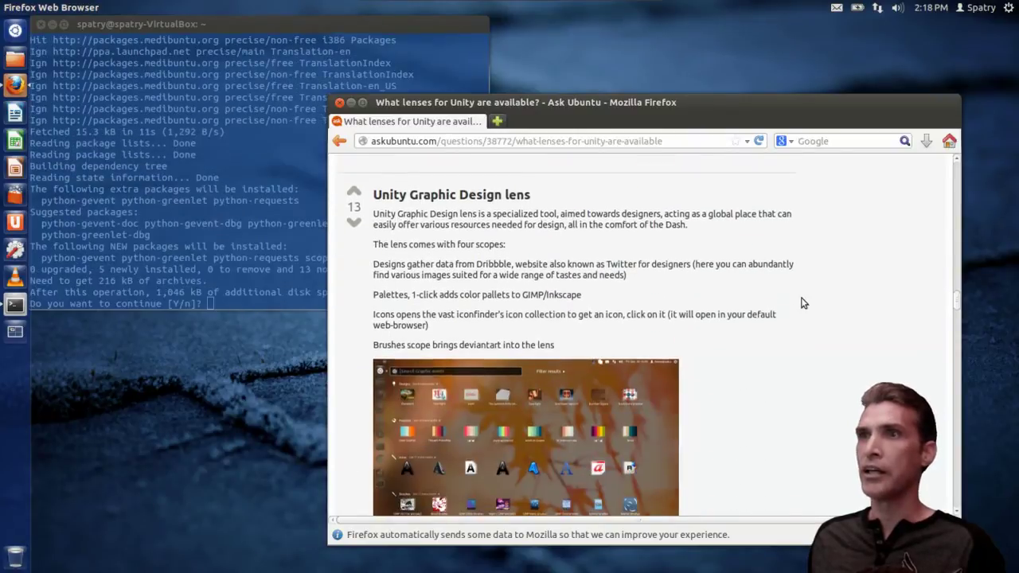
pyautogui.scroll(-1, 802, 302)
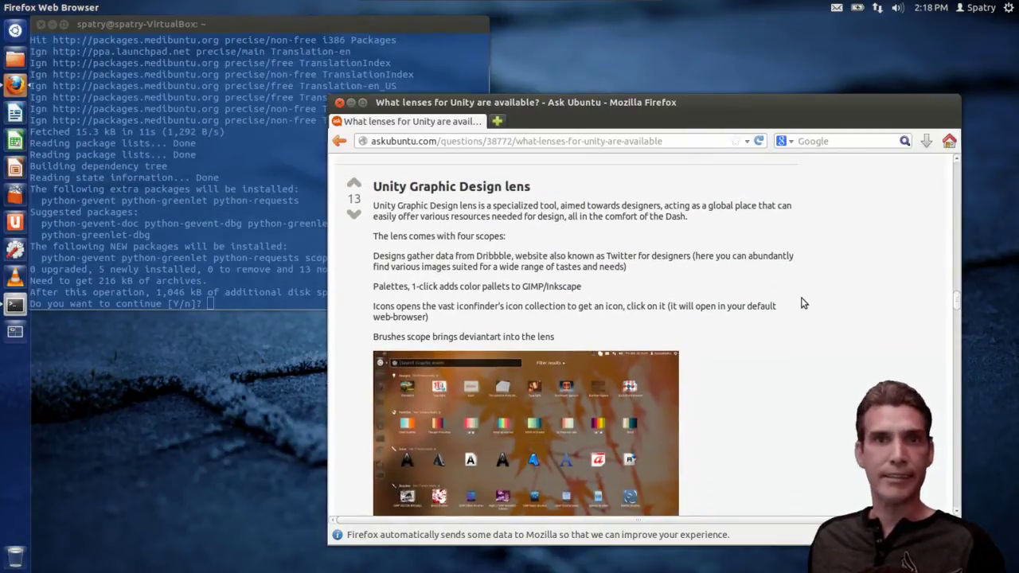
pyautogui.scroll(-10, 803, 303)
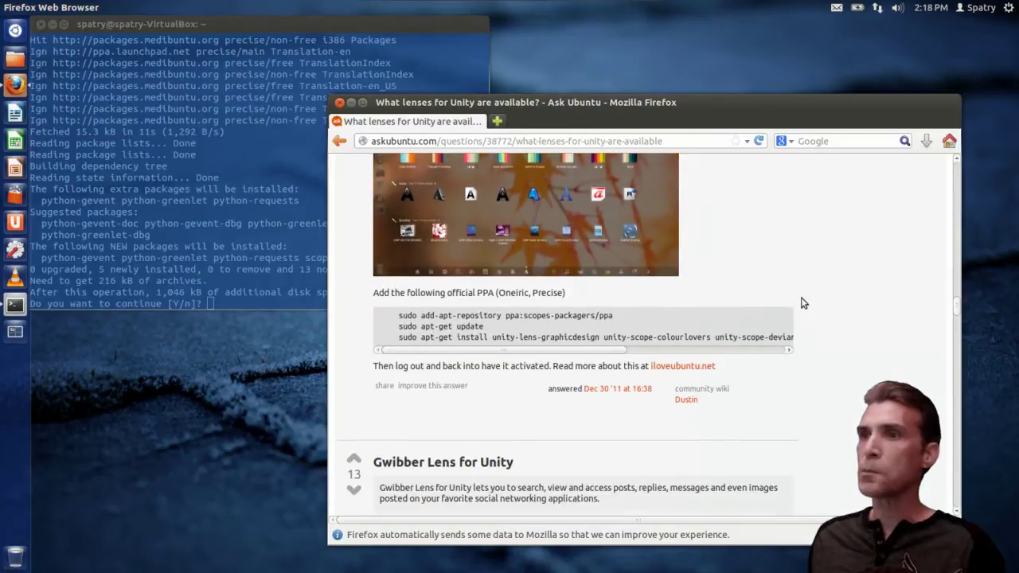
pyautogui.scroll(-4, 802, 303)
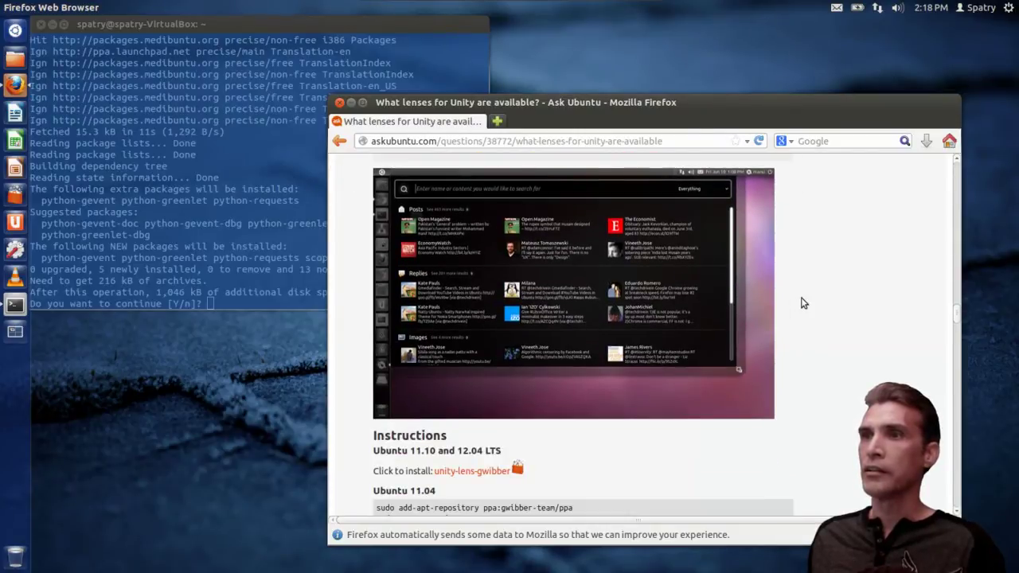
pyautogui.scroll(-10, 802, 303)
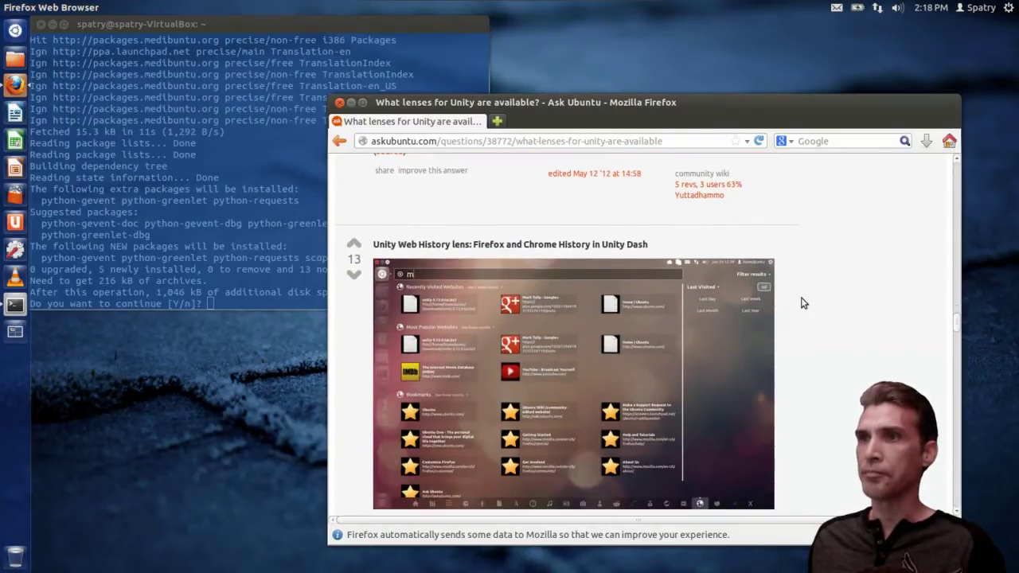
pyautogui.scroll(-2, 802, 303)
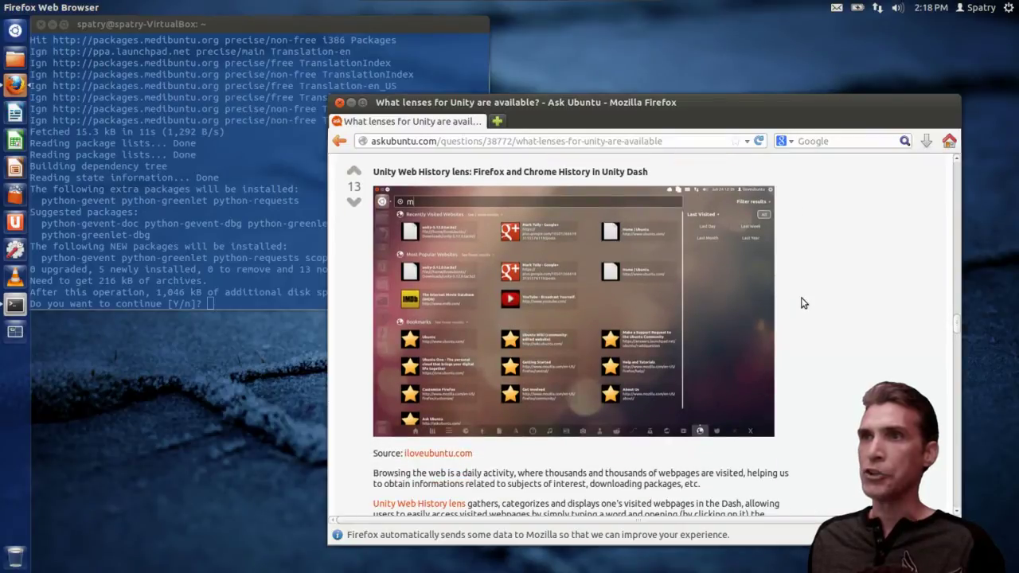
pyautogui.scroll(-4, 803, 303)
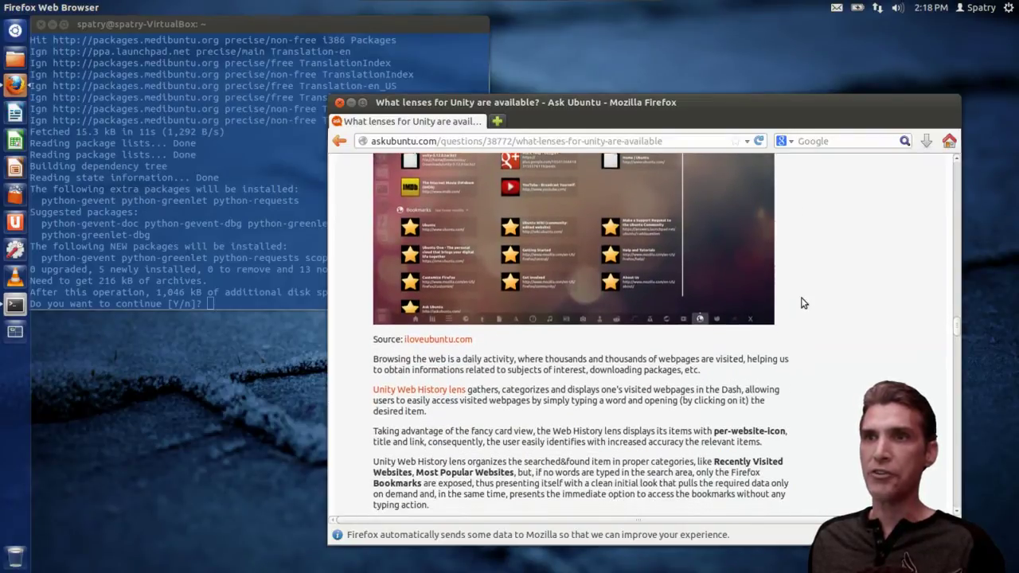
# - Return to the terminal and confirm the installation of yavol, scope-youtube and their extra packages
pyautogui.click(274, 26)
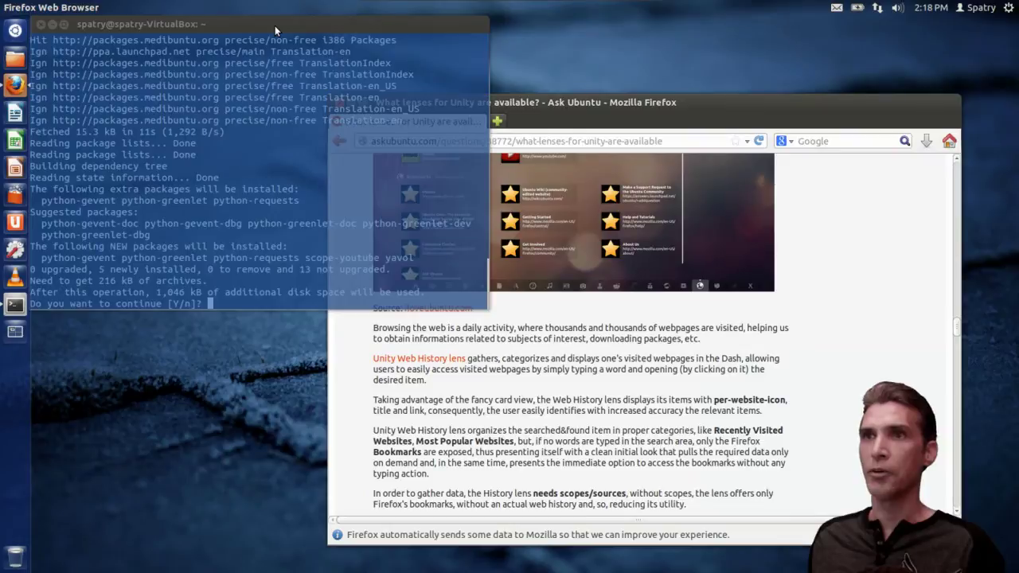
pyautogui.press('Return')
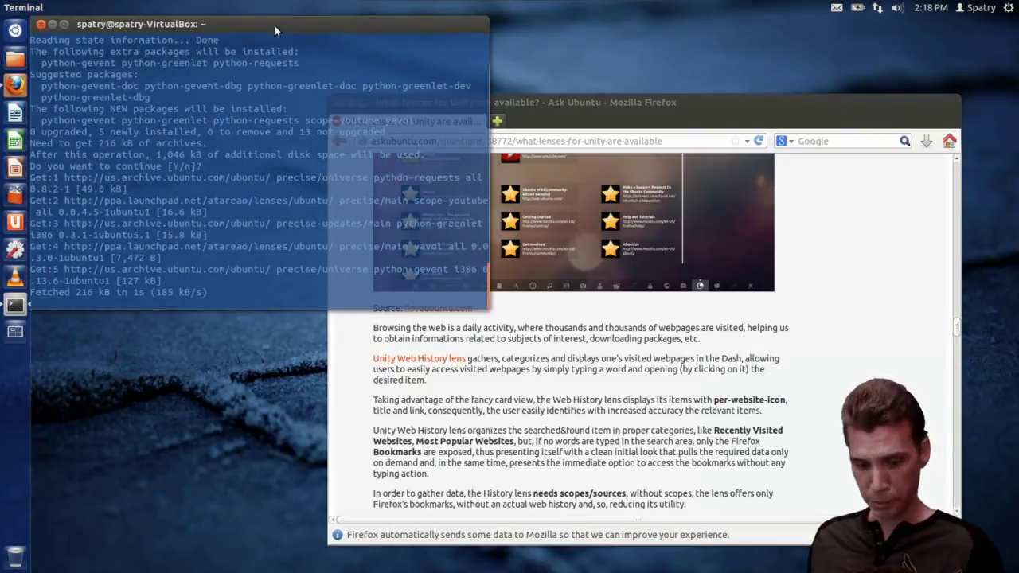
# - Return to the Ask Ubuntu page and examine the Unity Web History lens description down to its install commands
pyautogui.click(627, 100)
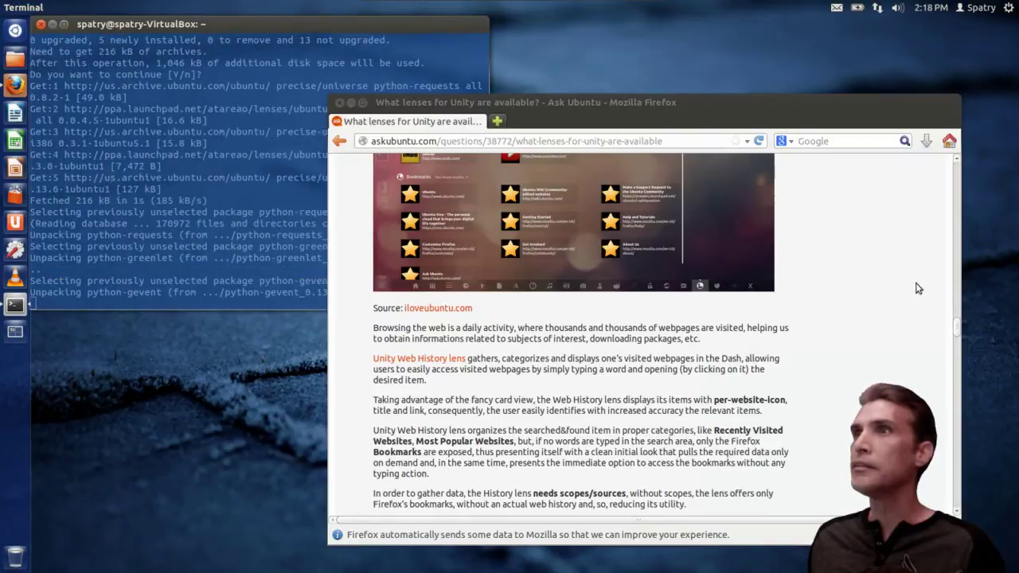
pyautogui.scroll(-5, 915, 287)
pyautogui.scroll(-10, 914, 289)
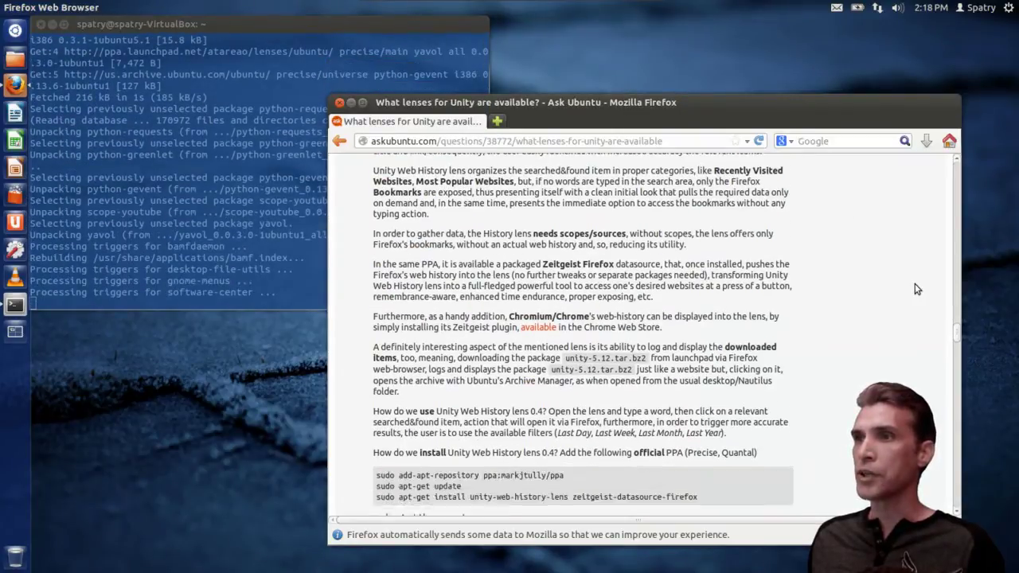
# - Look through the answers from the Reddit Lens past the DuckDuckGo, Calendar and Adult lenses to the SSHSearch-Lens
pyautogui.scroll(-7, 917, 289)
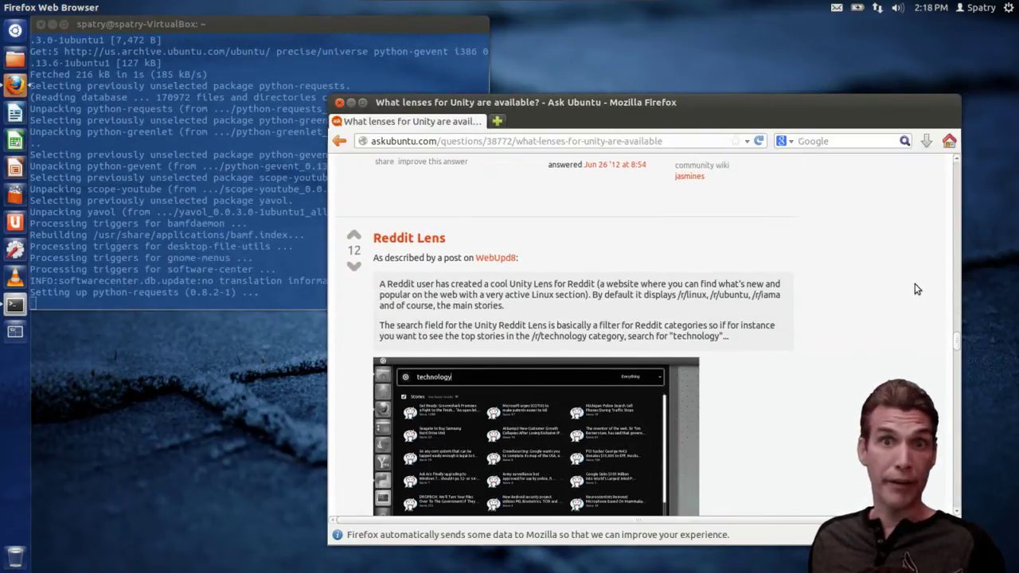
pyautogui.scroll(-6, 915, 289)
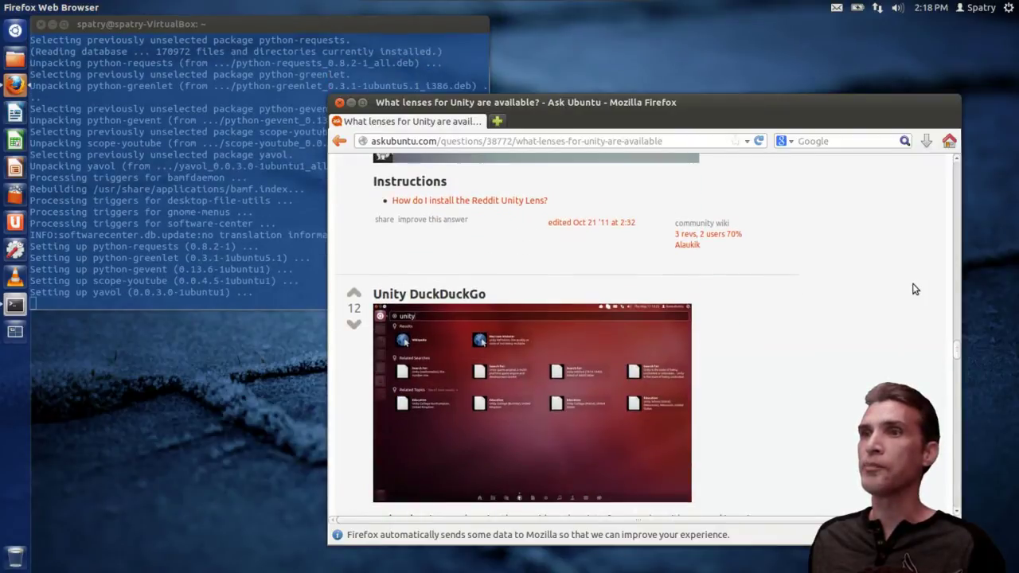
pyautogui.scroll(-12, 915, 289)
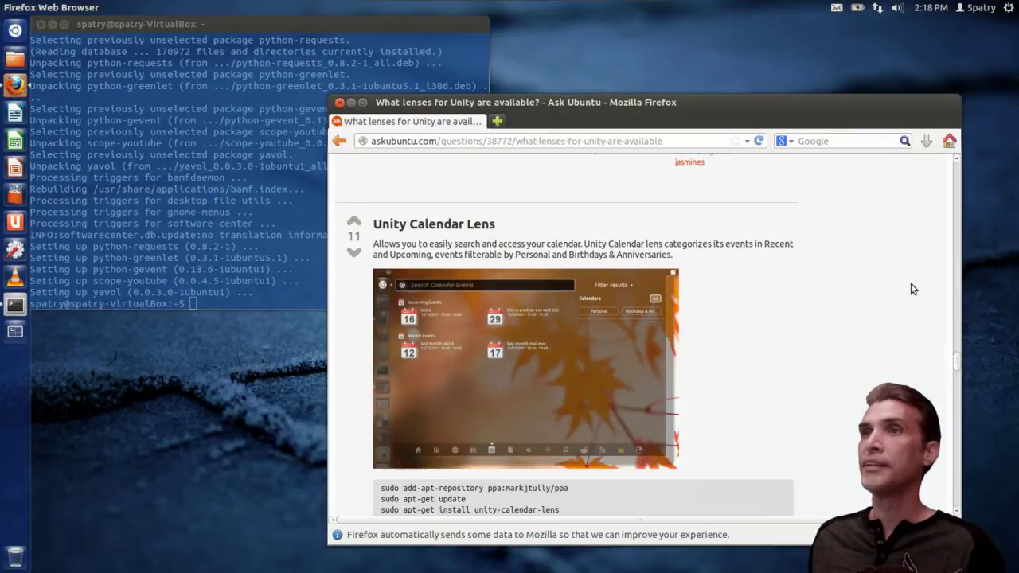
pyautogui.scroll(-6, 913, 289)
pyautogui.scroll(-6, 911, 285)
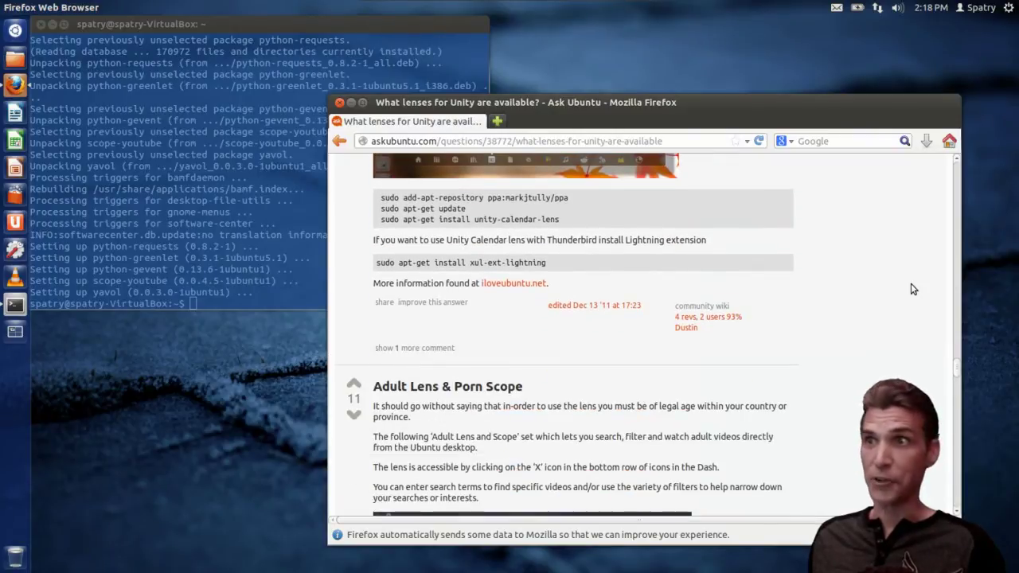
pyautogui.scroll(-1, 913, 289)
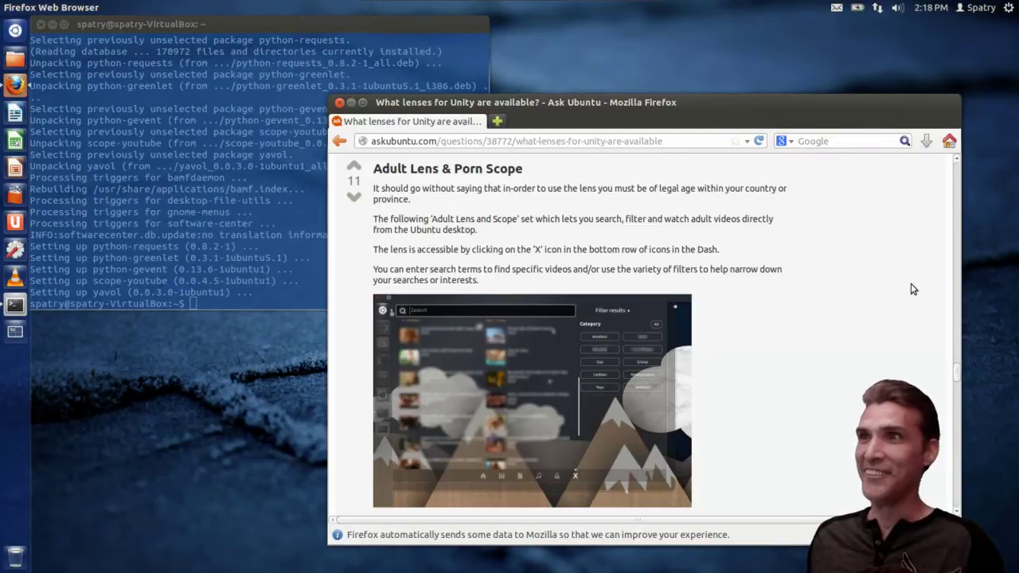
pyautogui.scroll(-8, 911, 285)
pyautogui.scroll(-4, 911, 285)
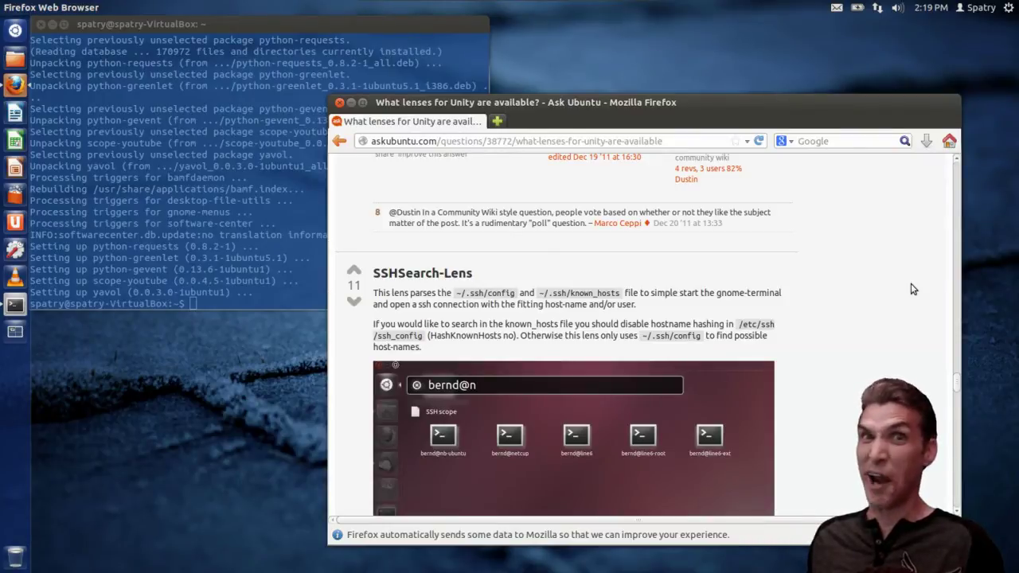
pyautogui.scroll(10, 912, 285)
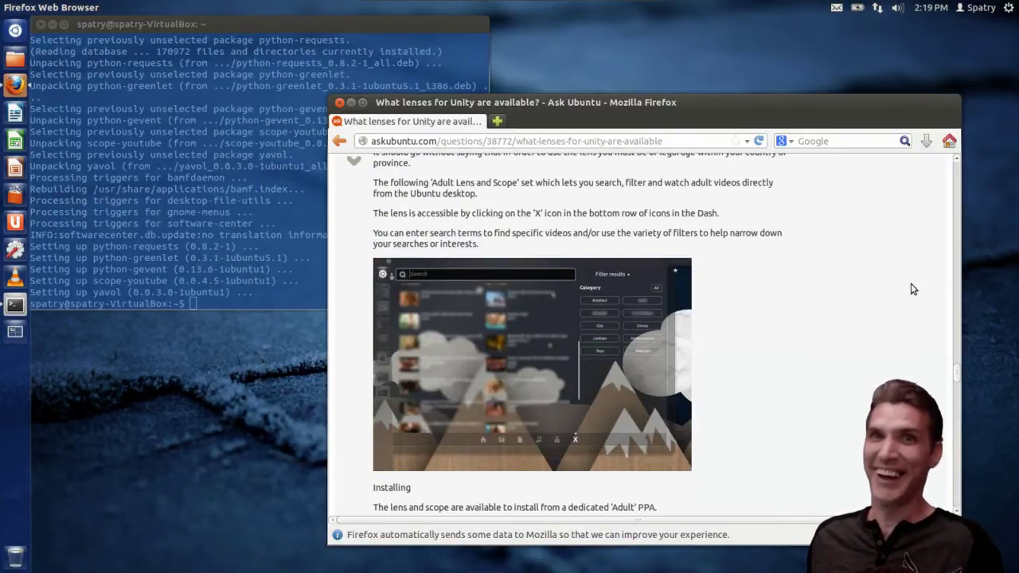
pyautogui.scroll(-8, 901, 294)
pyautogui.scroll(-10, 901, 299)
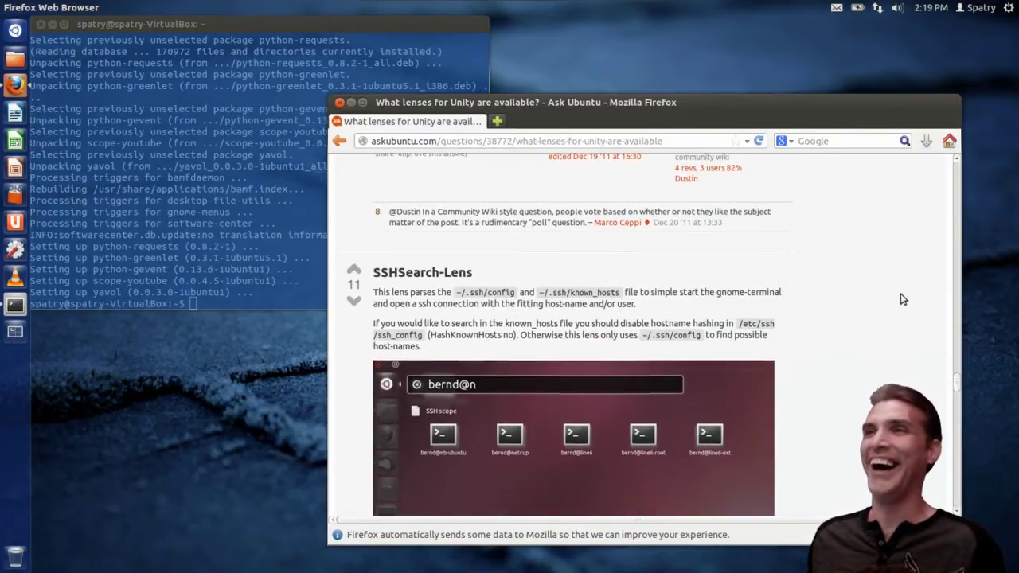
pyautogui.scroll(5, 901, 300)
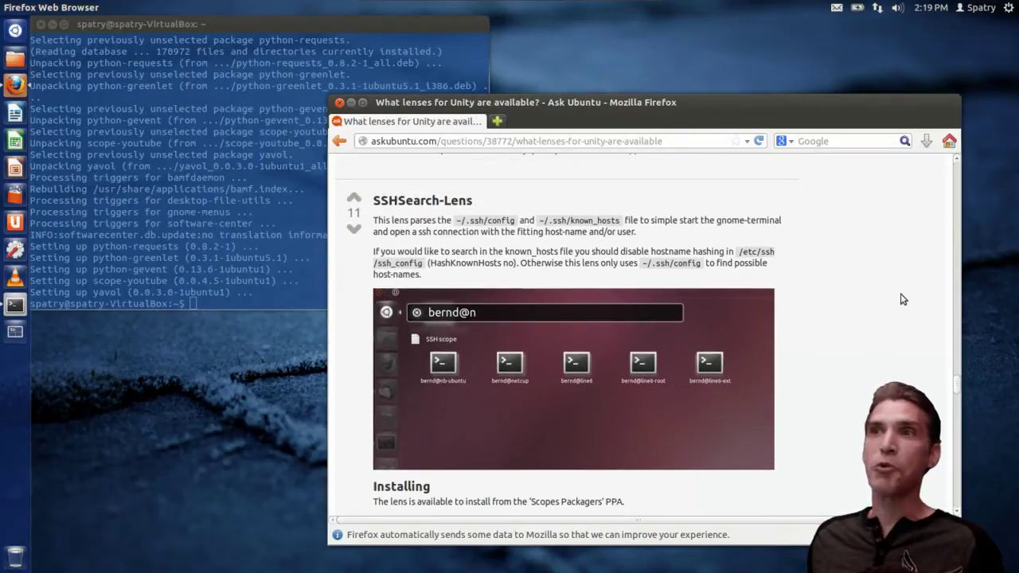
# - Examine the answers from the Cooking Lens to the installation instructions of the Unity Bliss Lens
pyautogui.scroll(-10, 904, 299)
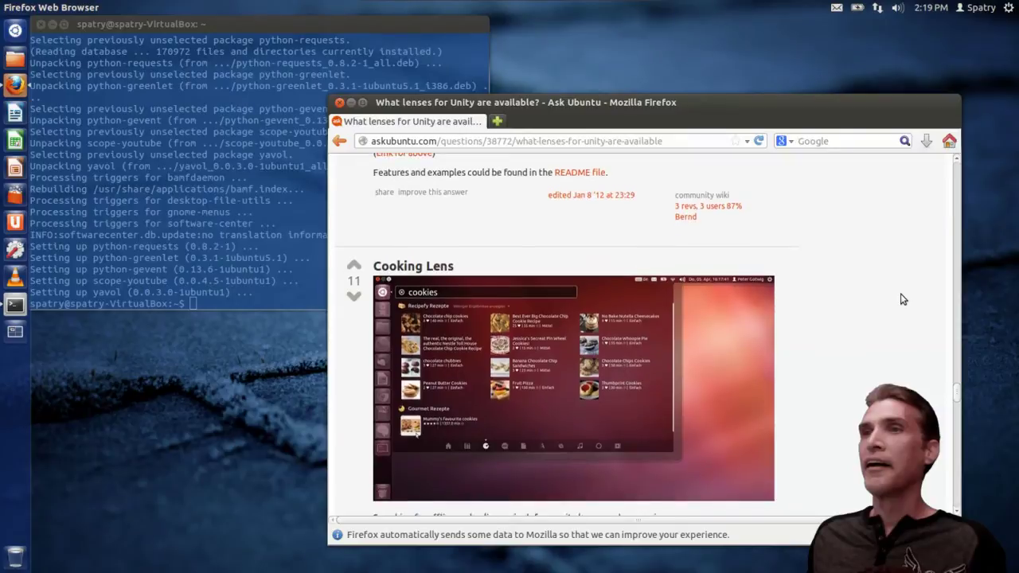
pyautogui.scroll(-3, 903, 299)
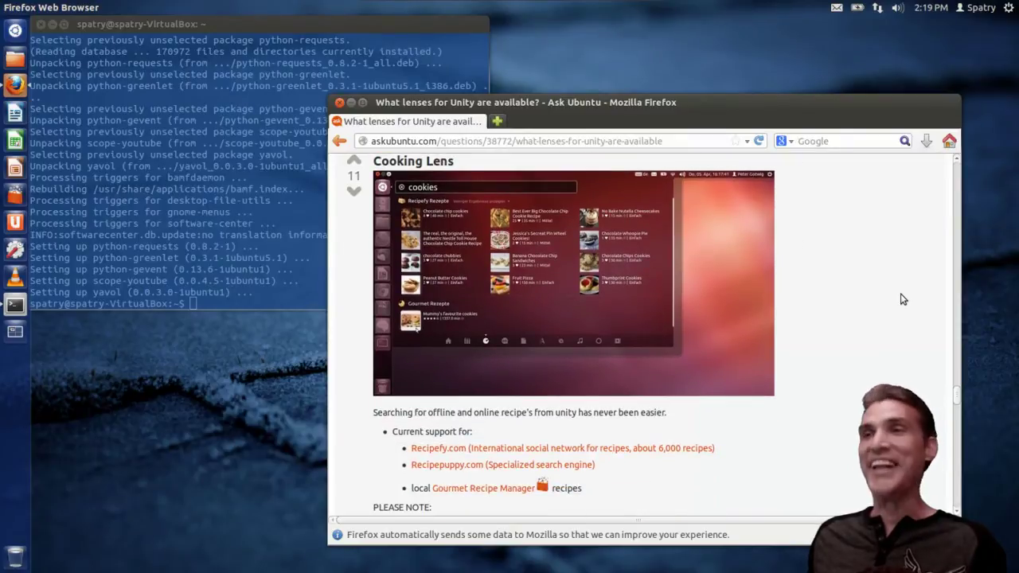
pyautogui.scroll(-10, 903, 299)
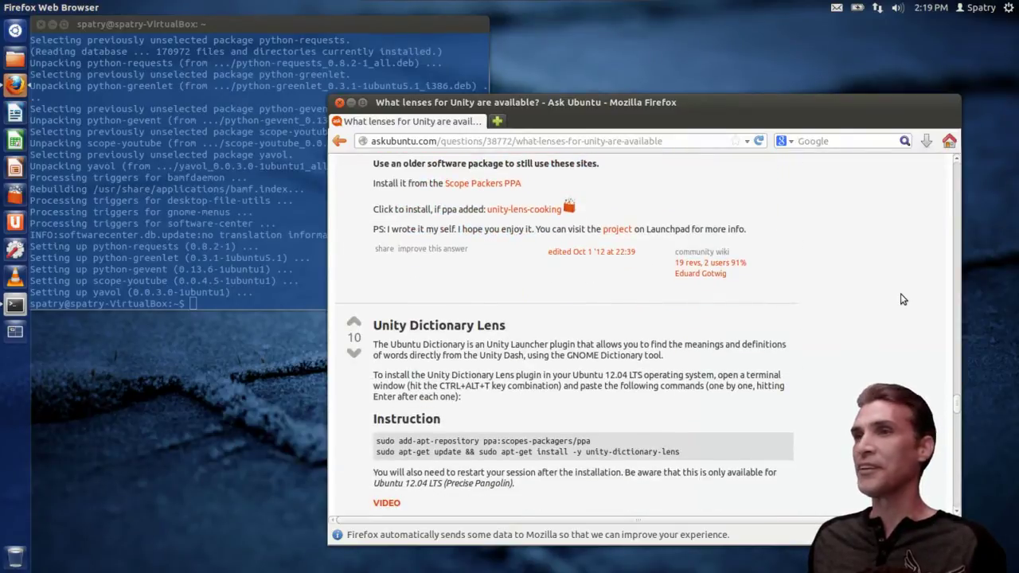
pyautogui.scroll(-3, 904, 299)
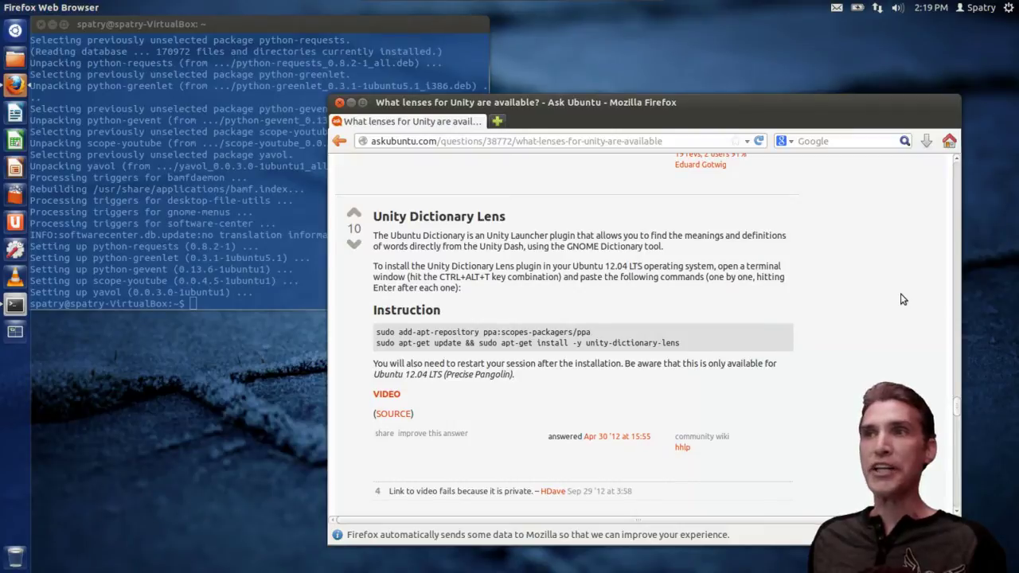
pyautogui.scroll(-6, 903, 299)
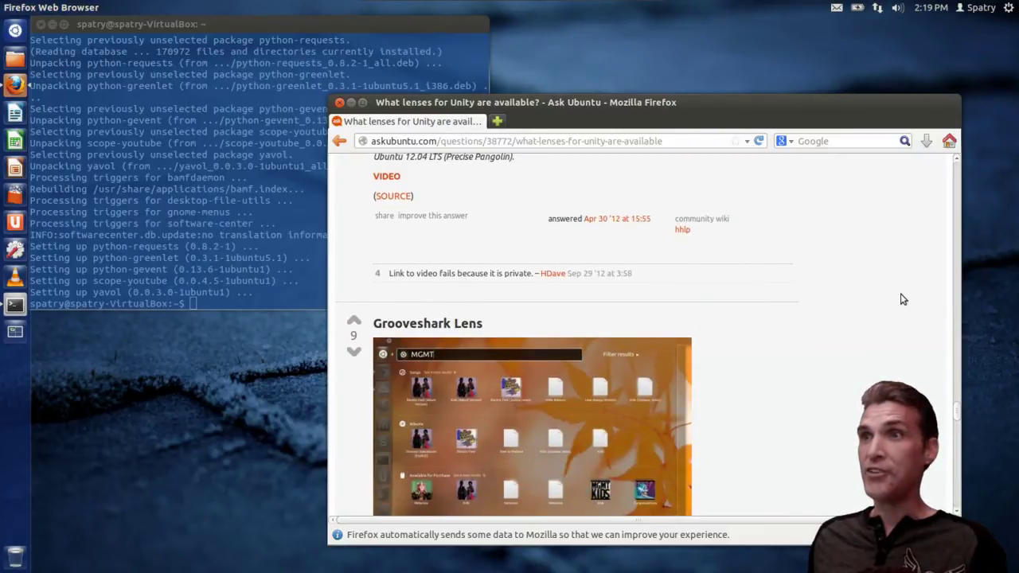
pyautogui.scroll(-4, 904, 299)
pyautogui.scroll(-9, 903, 299)
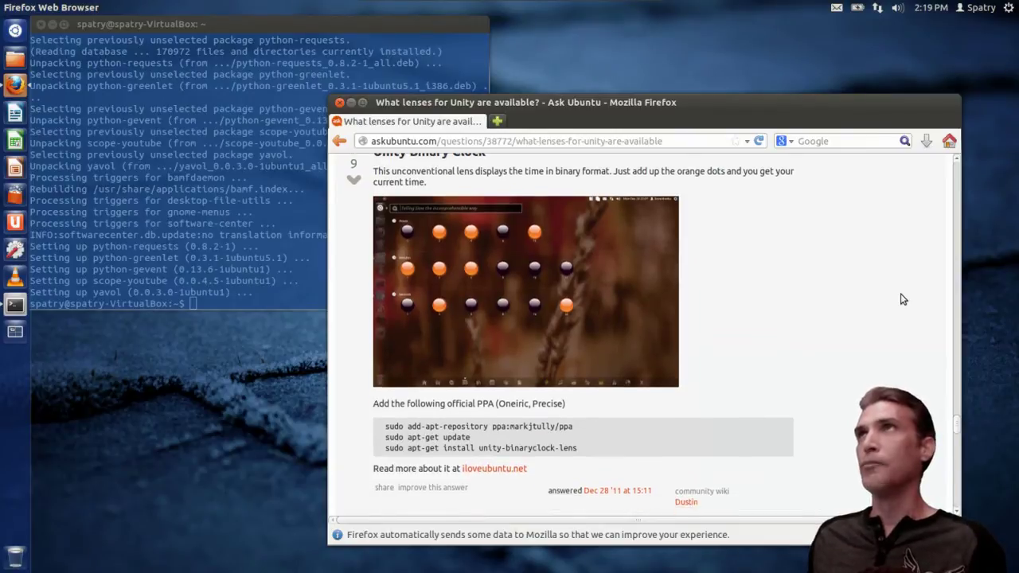
pyautogui.scroll(-8, 904, 299)
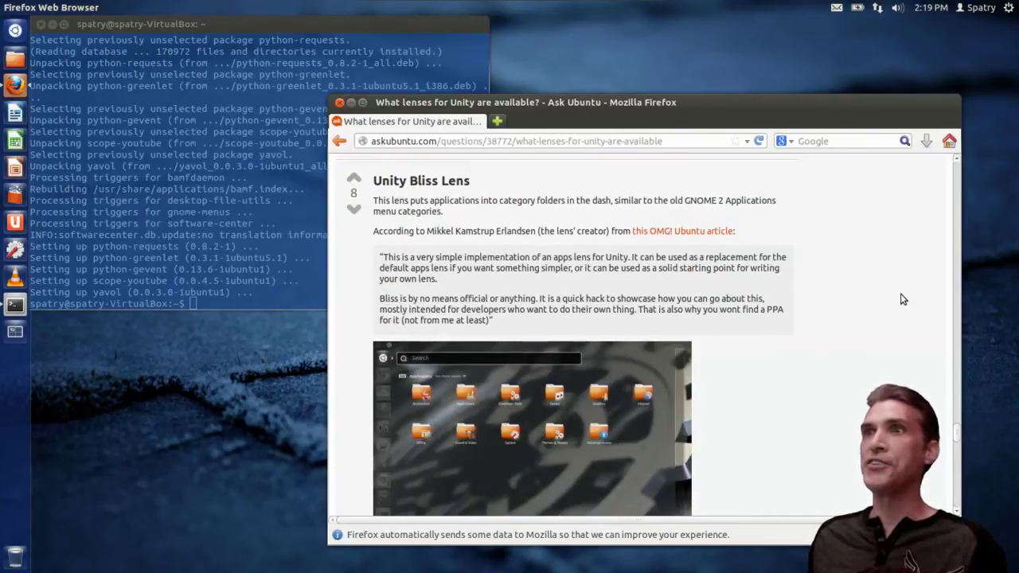
pyautogui.scroll(-11, 904, 300)
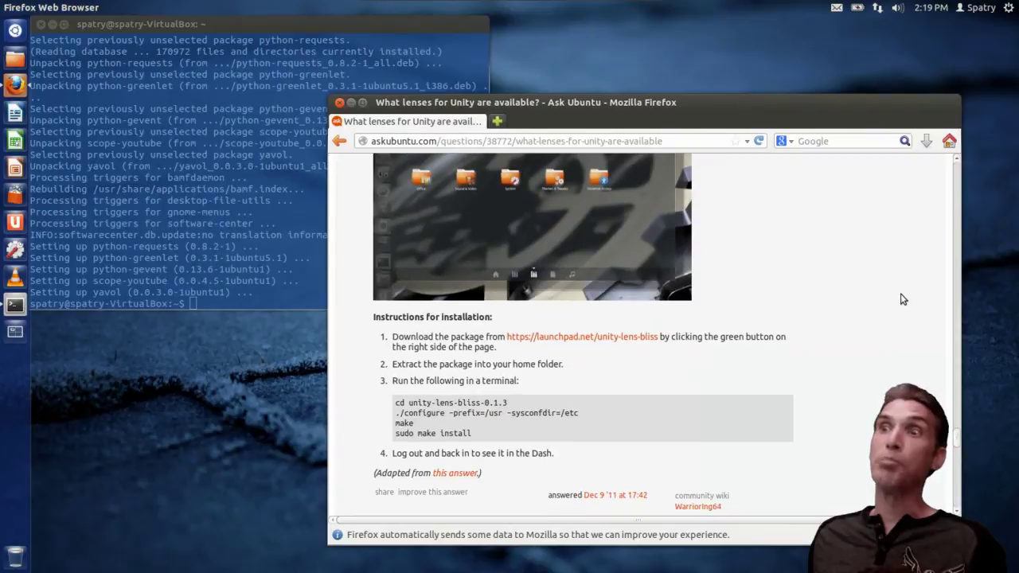
# - Look through the remaining answers on the first page, from the Spotify scope to the Radio lens for Ubuntu 12.10
pyautogui.scroll(-4, 903, 300)
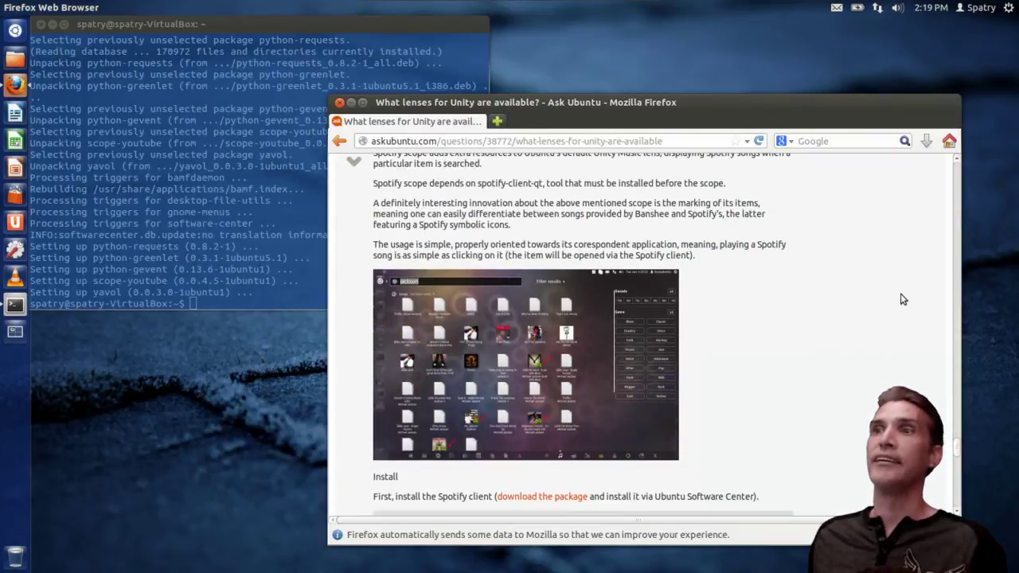
pyautogui.scroll(-9, 904, 300)
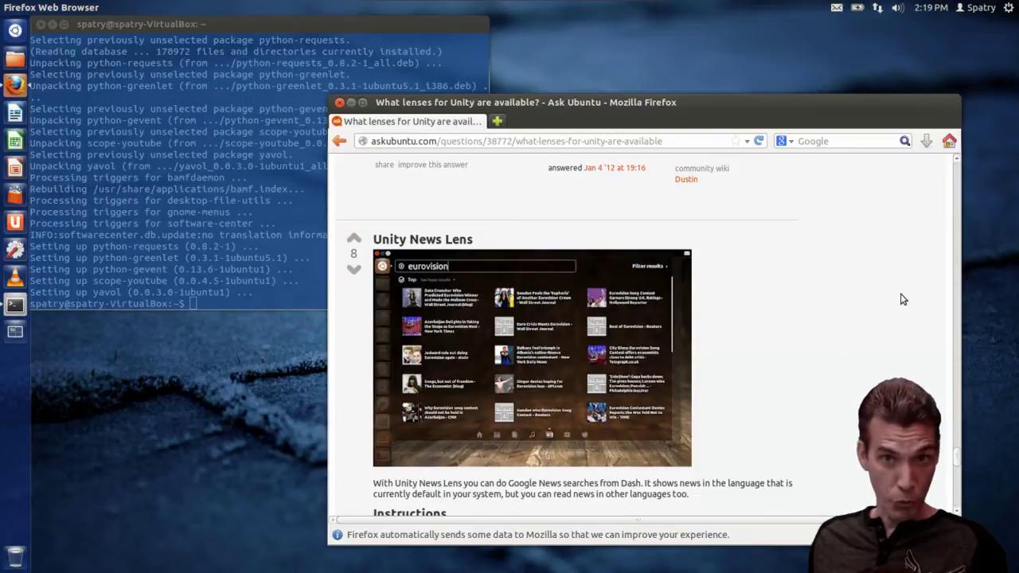
pyautogui.scroll(-10, 903, 299)
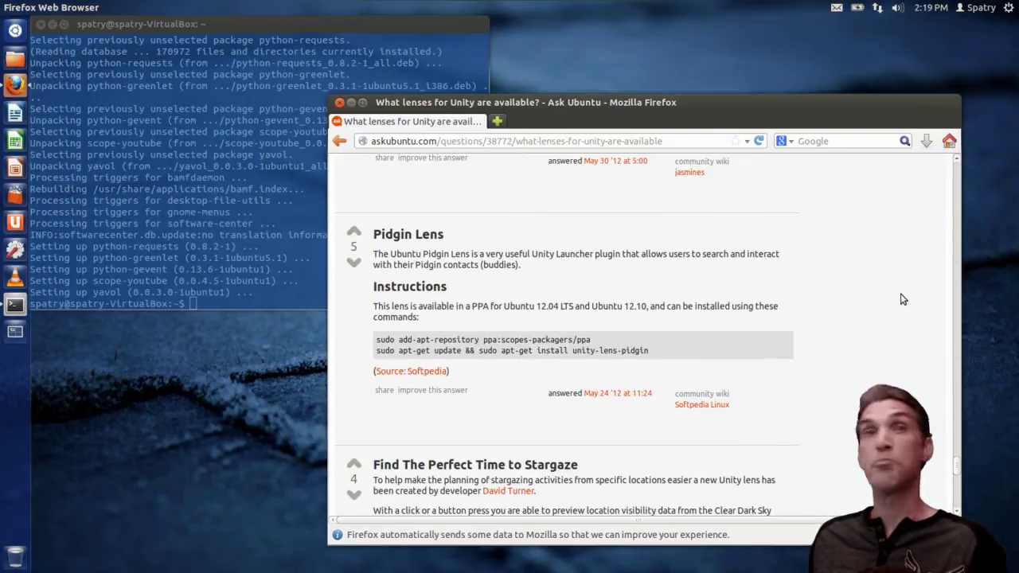
pyautogui.scroll(-5, 904, 300)
pyautogui.scroll(-2, 903, 299)
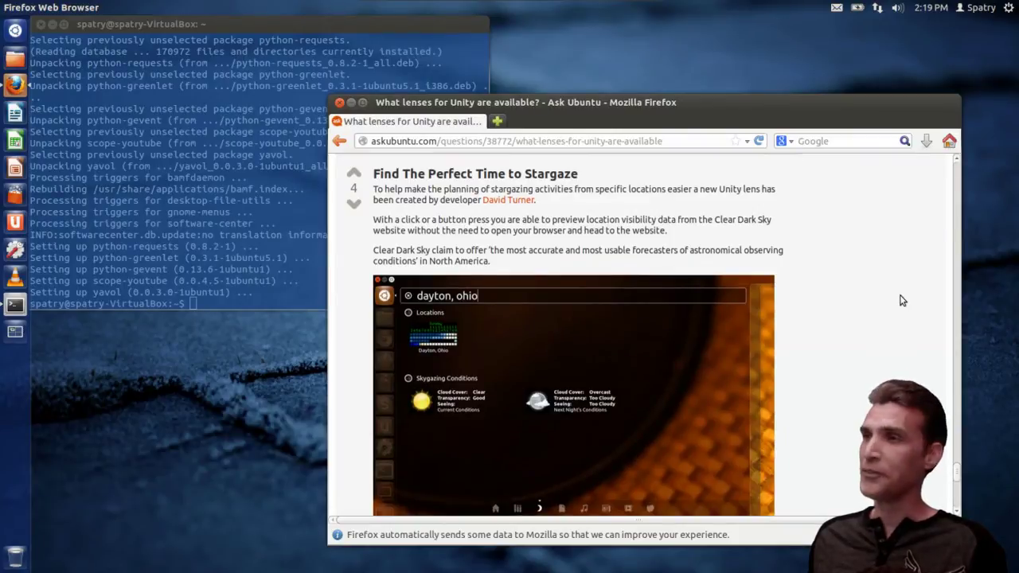
pyautogui.scroll(-12, 903, 299)
pyautogui.scroll(-4, 896, 300)
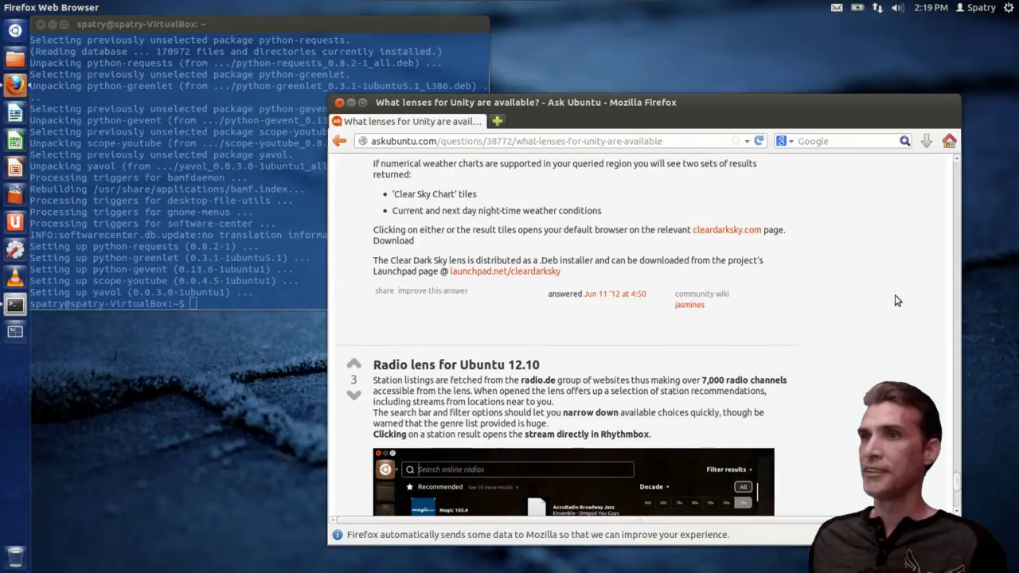
pyautogui.scroll(-5, 896, 300)
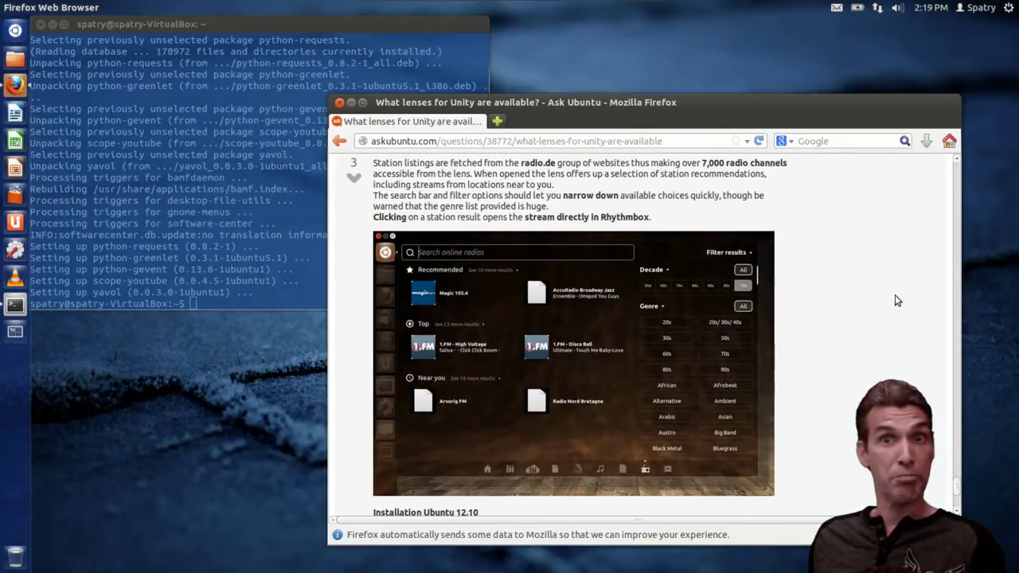
pyautogui.scroll(-5, 894, 301)
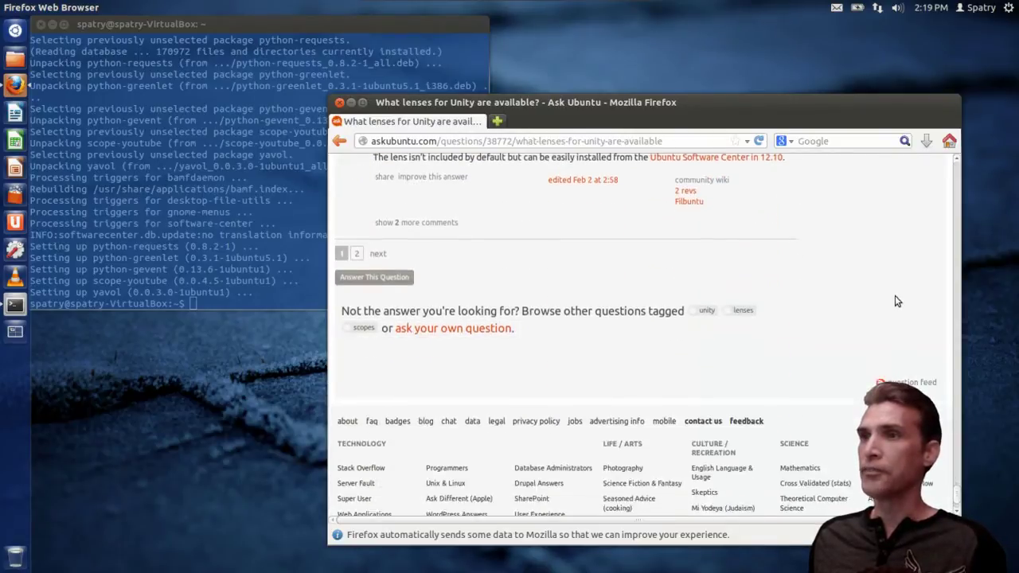
# - Open page 2 of the answers and look through its lenses from UUdeLens to the RuneScape Wikia Lens
pyautogui.scroll(4, 895, 301)
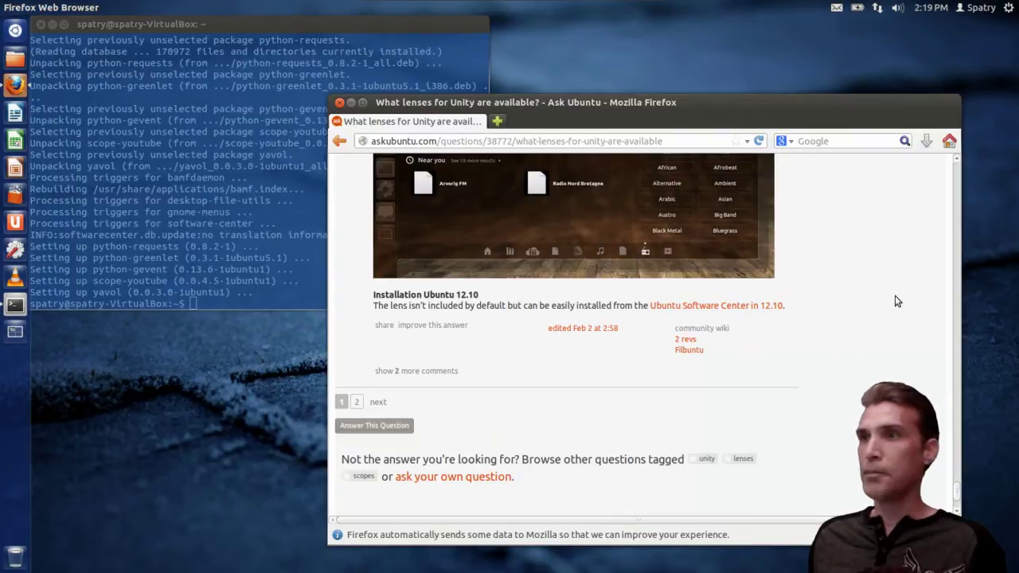
pyautogui.click(379, 403)
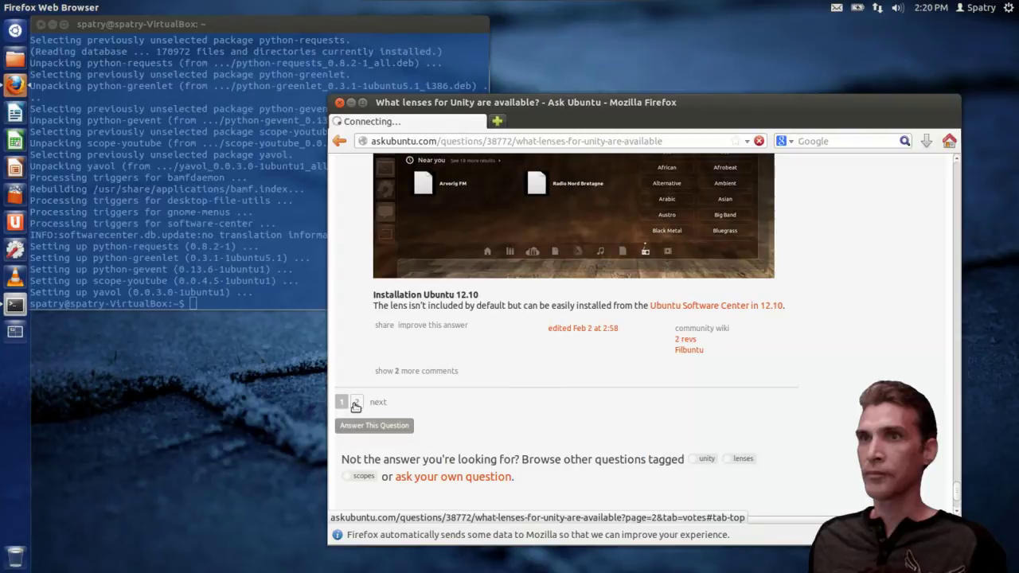
pyautogui.click(356, 404)
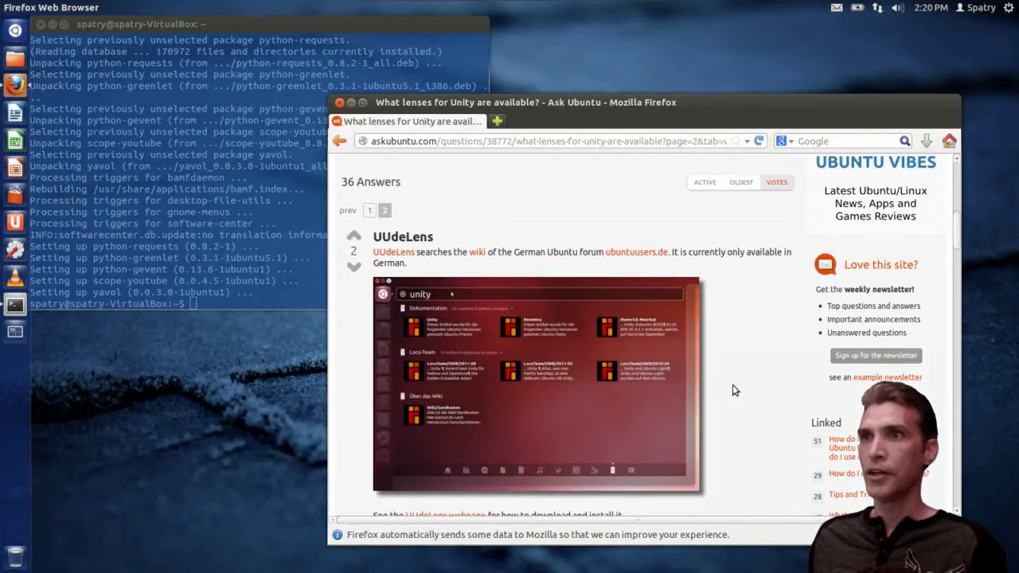
pyautogui.scroll(-5, 734, 390)
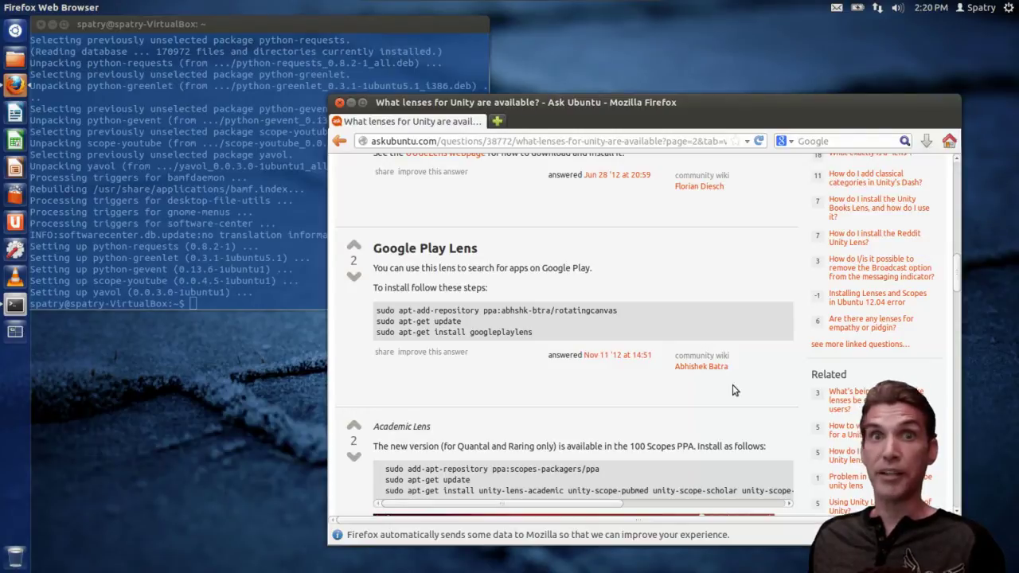
pyautogui.scroll(-3, 733, 386)
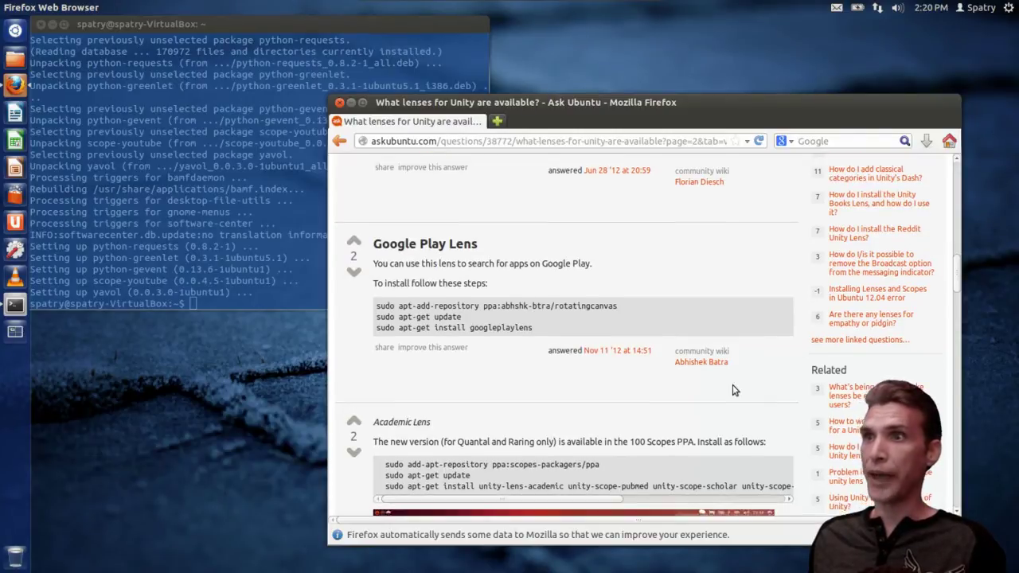
pyautogui.scroll(-5, 733, 385)
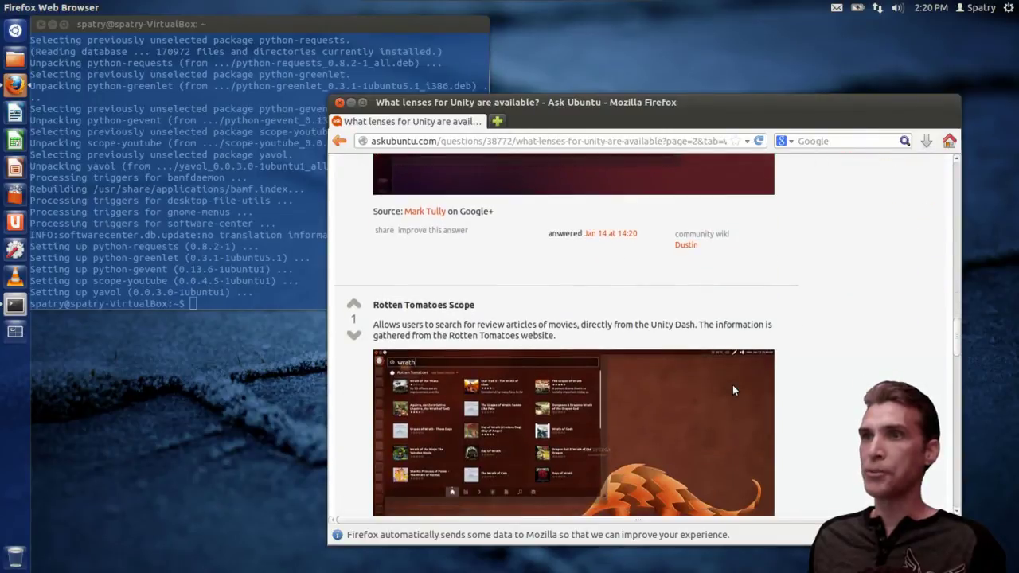
pyautogui.scroll(-3, 734, 390)
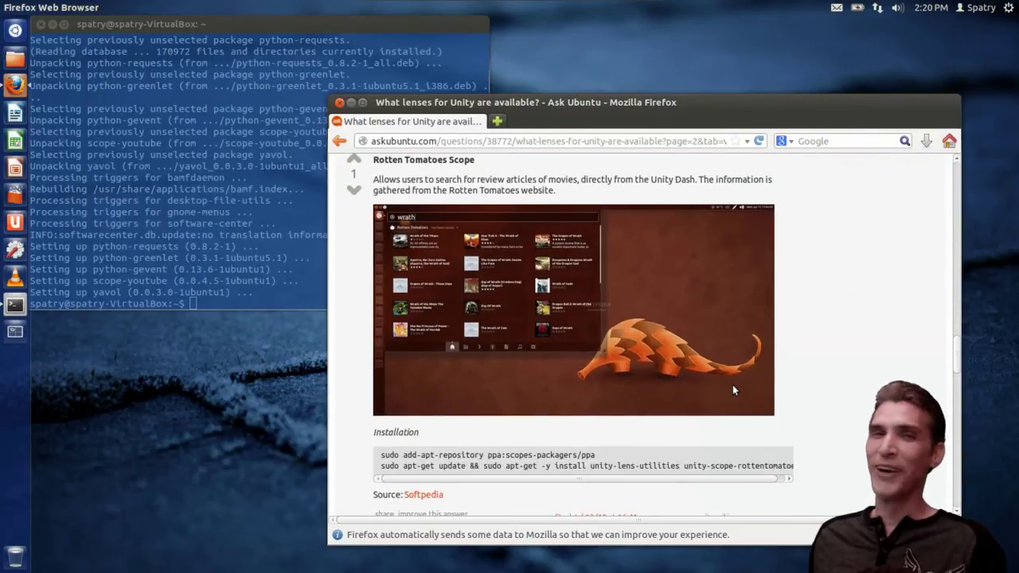
pyautogui.scroll(-3, 734, 390)
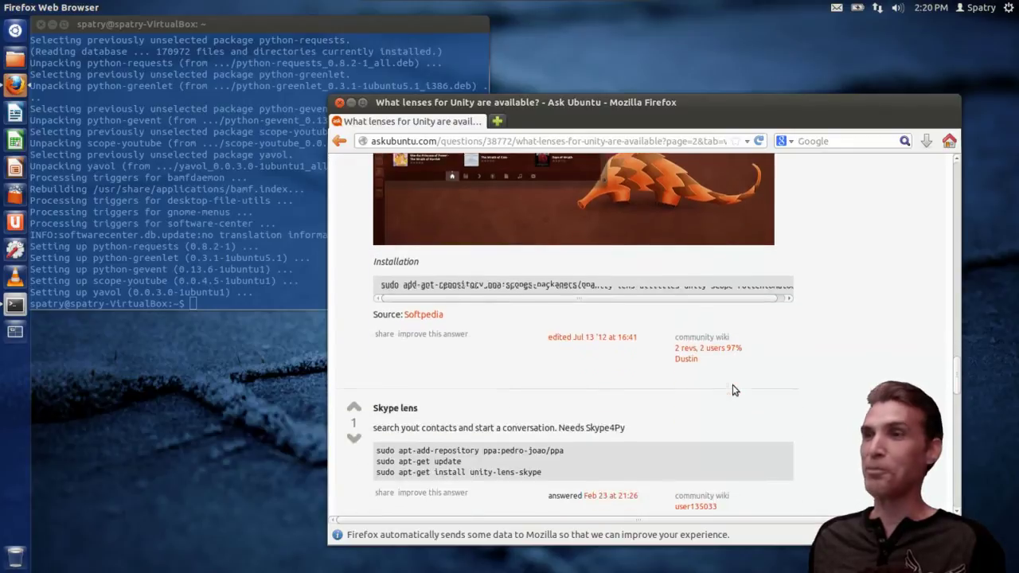
pyautogui.scroll(-2, 734, 390)
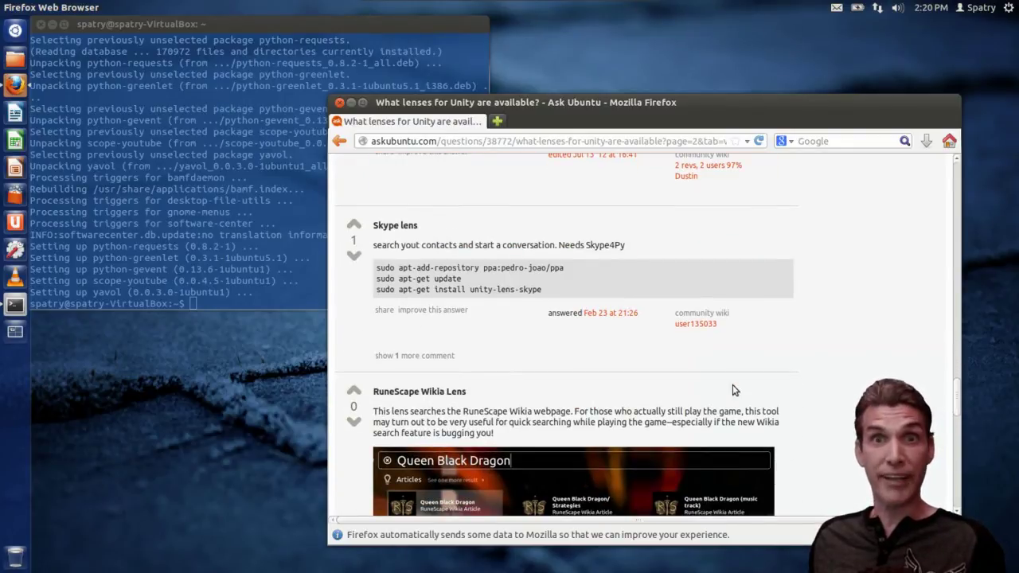
pyautogui.scroll(-3, 734, 390)
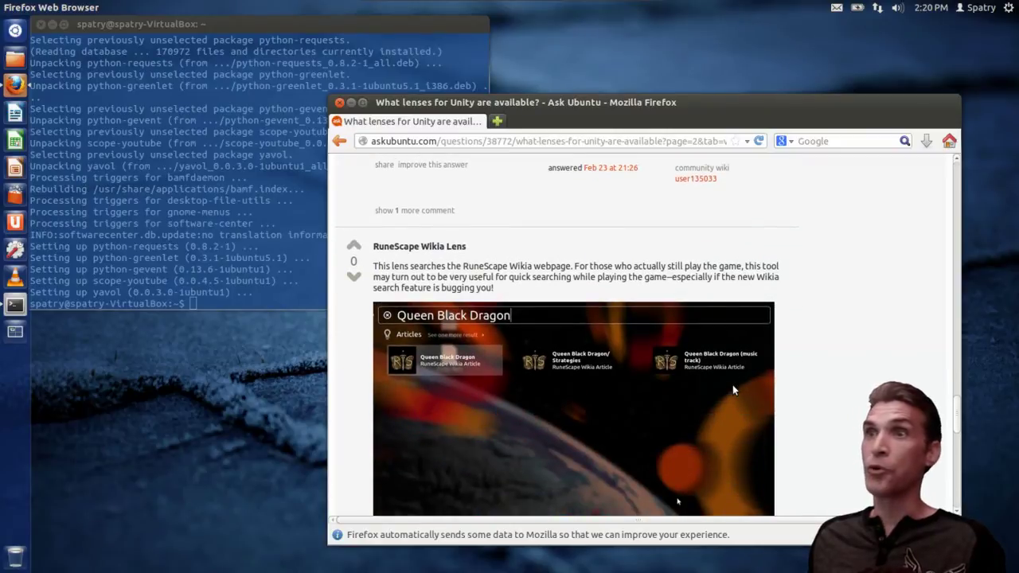
pyautogui.scroll(-6, 734, 390)
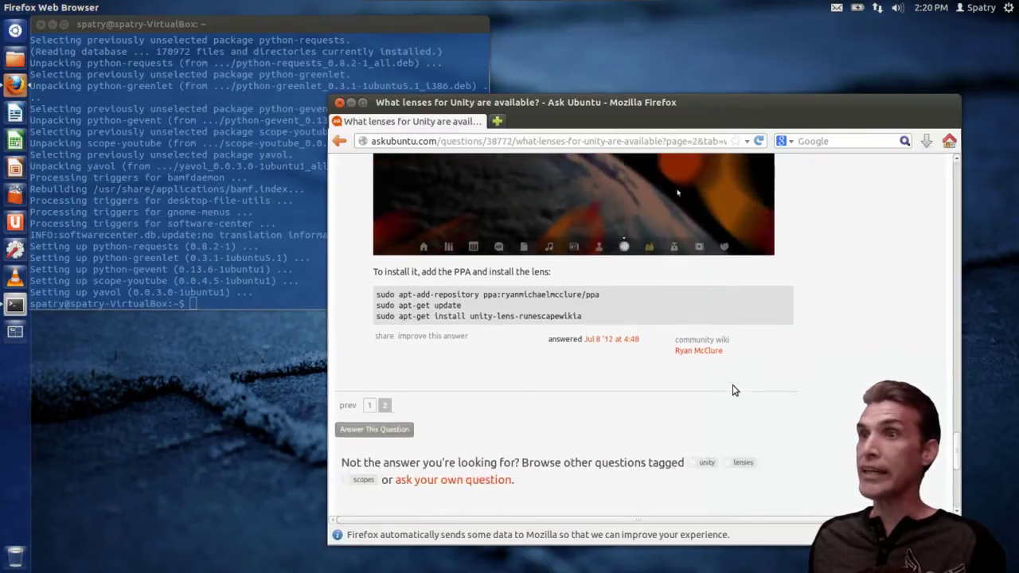
# - Look over the end of page 2 of the lens answers and return to the beginning of the page
pyautogui.scroll(-3, 734, 390)
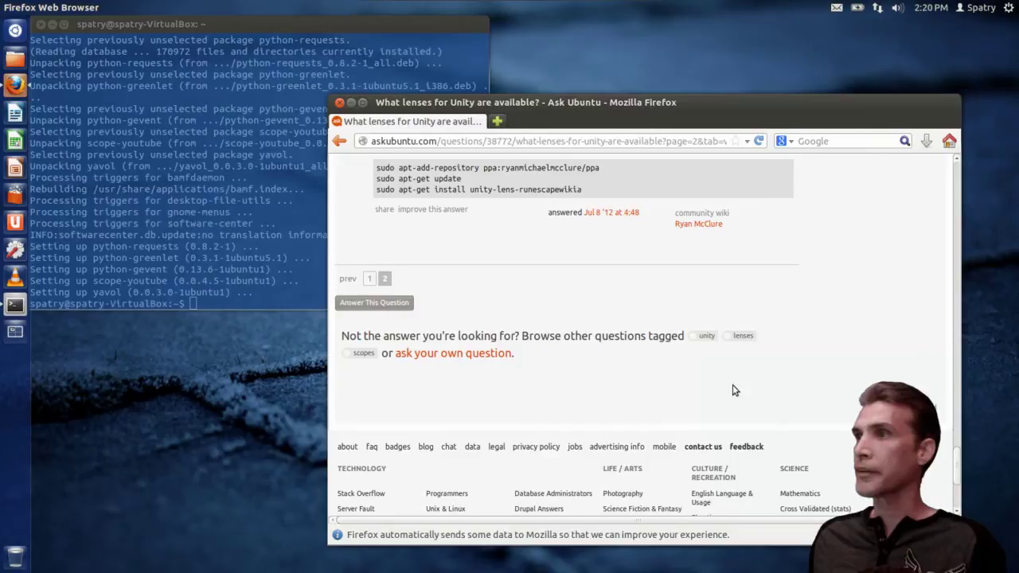
pyautogui.scroll(20, 734, 390)
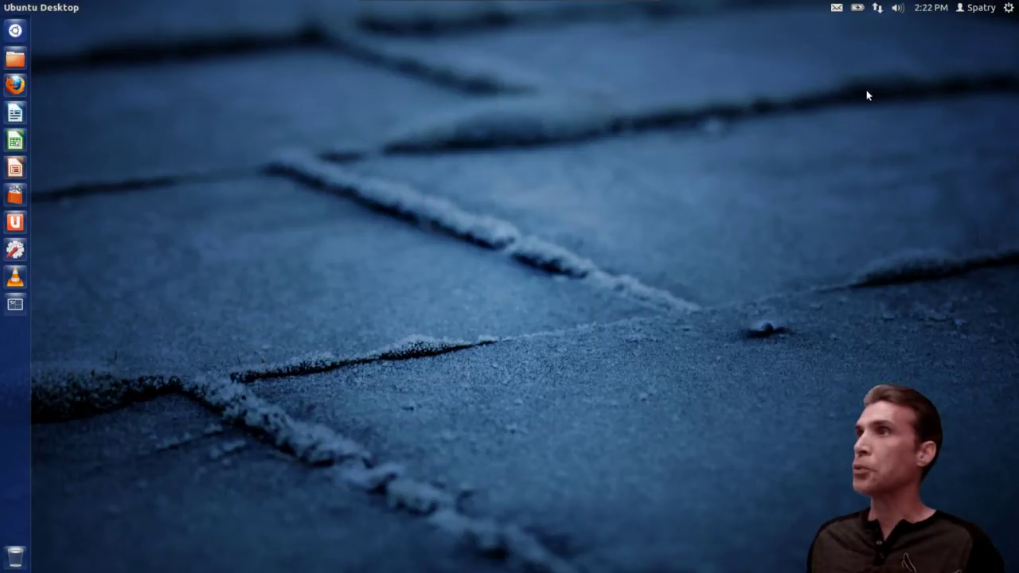
# - Log out of the Ubuntu session and confirm closing all programs to reload the installed lenses
pyautogui.click(1009, 9)
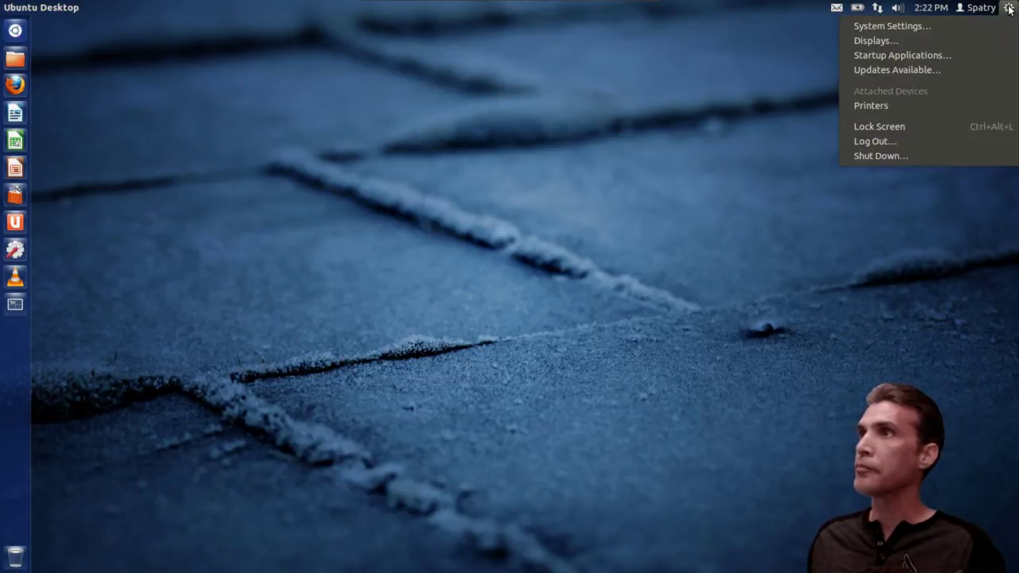
pyautogui.click(867, 141)
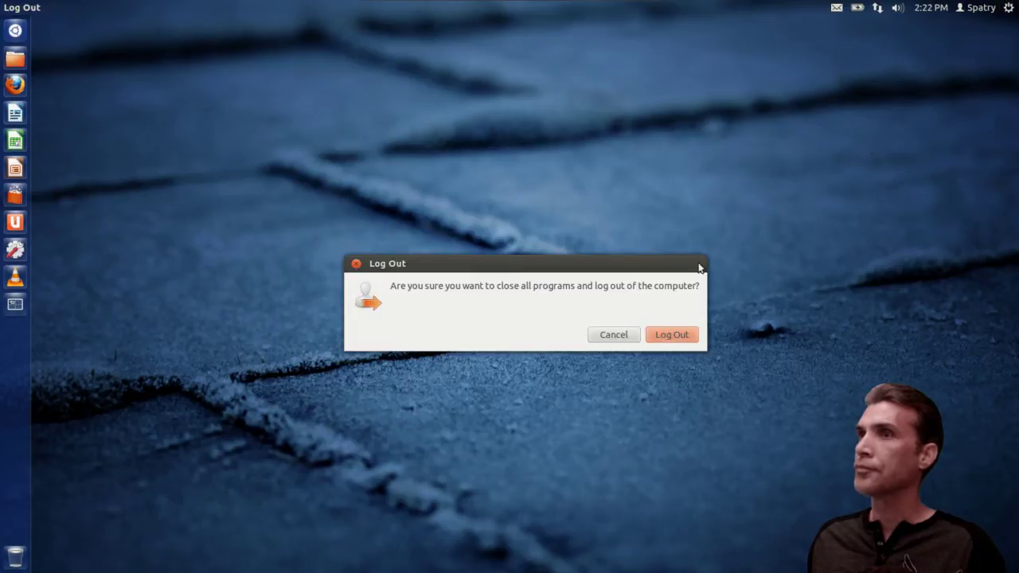
pyautogui.click(670, 335)
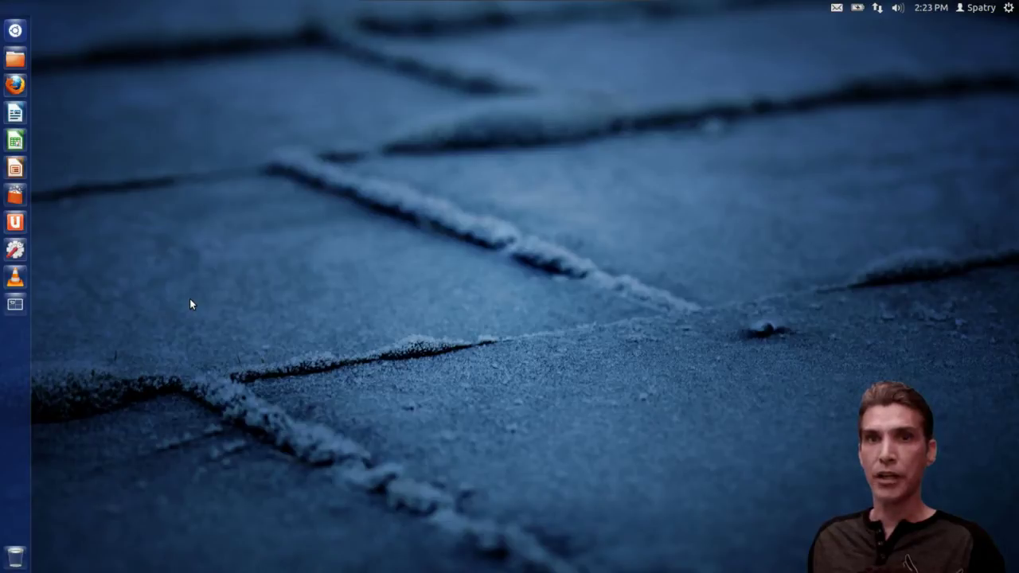
# - Open the Dash and search the YouTube lens for videos from the channel "spatry"
pyautogui.click(15, 30)
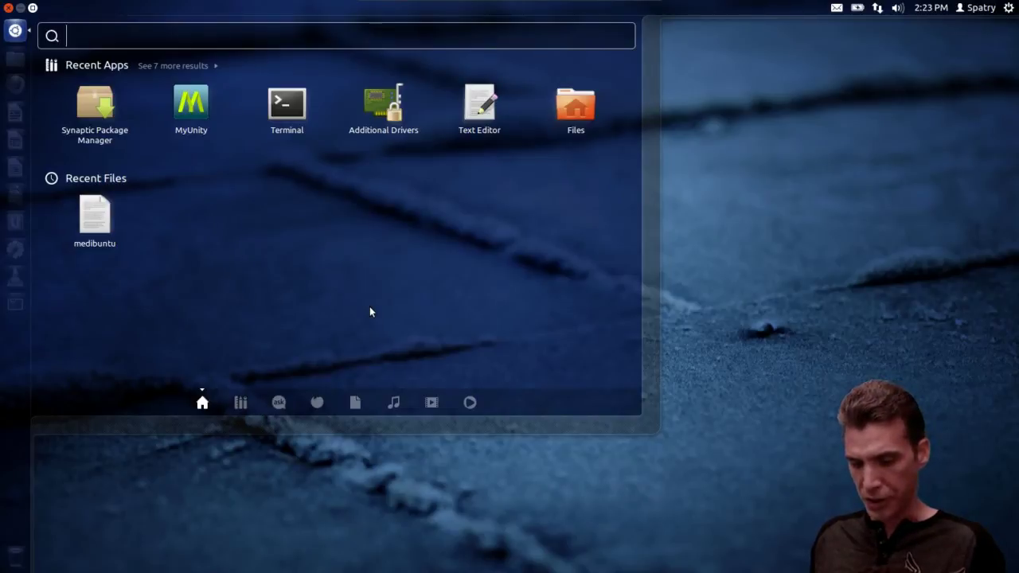
pyautogui.write('SPatry')
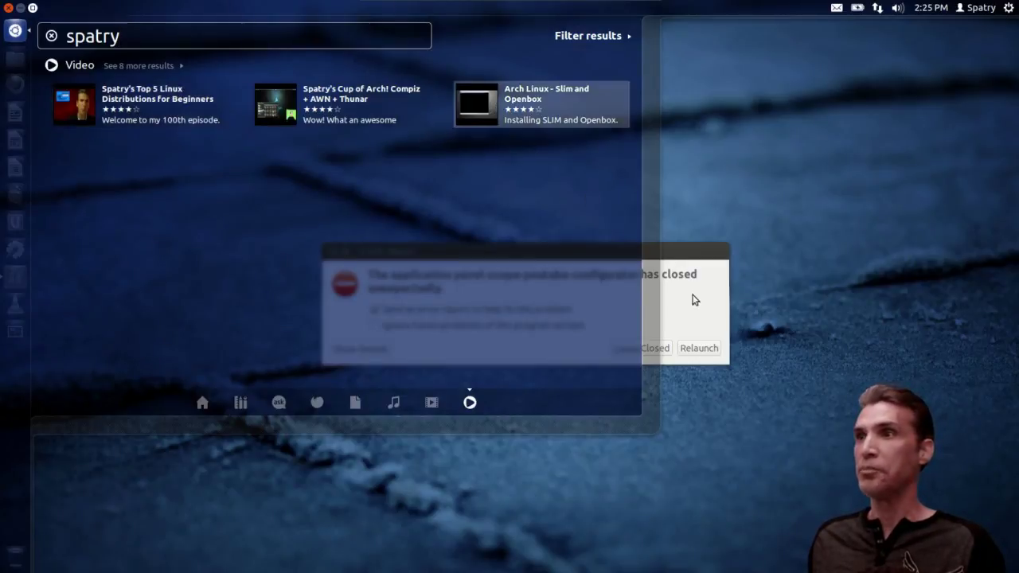
# - Relaunch yavol-scope-youtube-configurator from its crash report with error reporting left enabled, and reopen the Dash
pyautogui.click(703, 352)
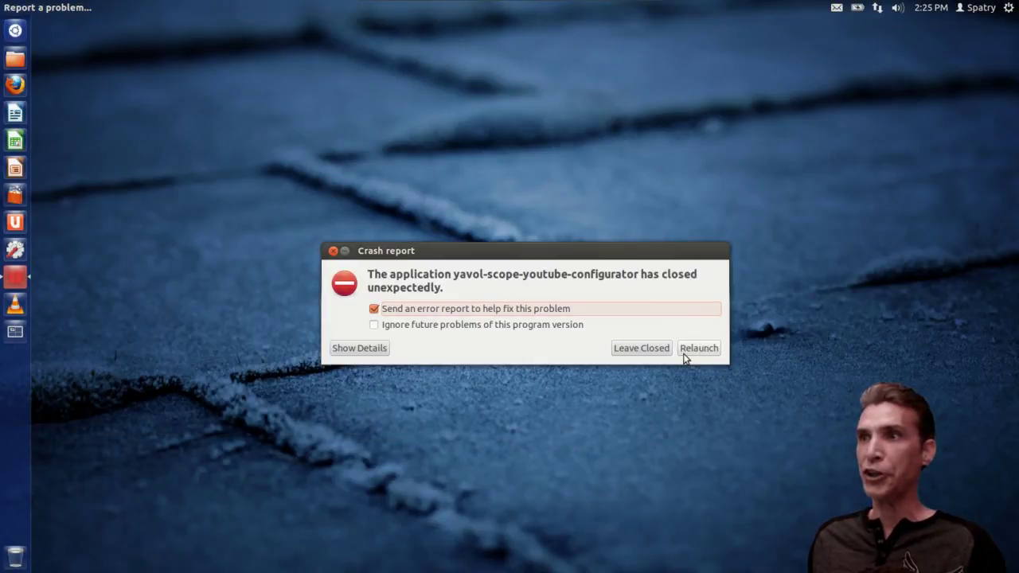
pyautogui.click(699, 351)
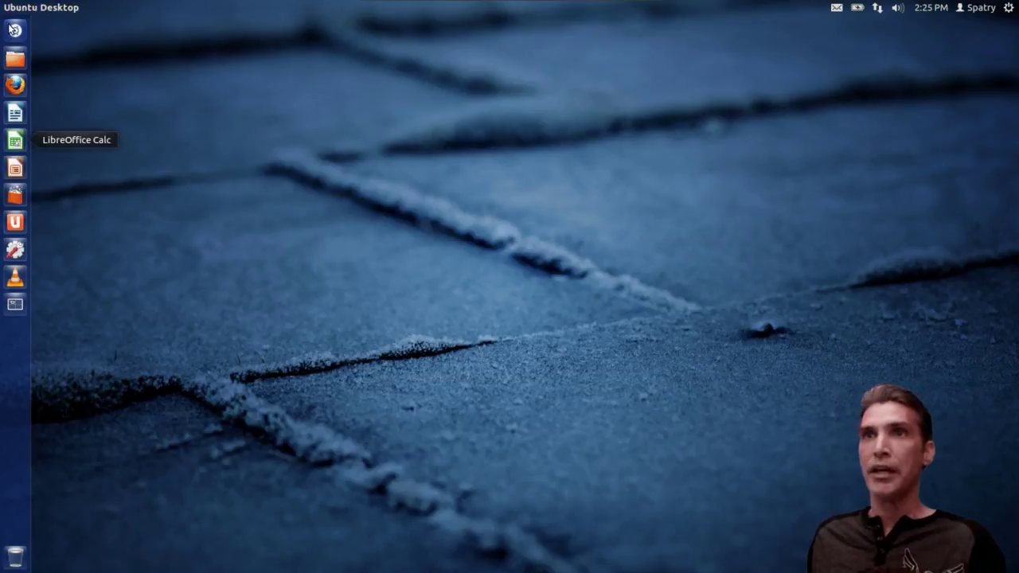
pyautogui.click(15, 30)
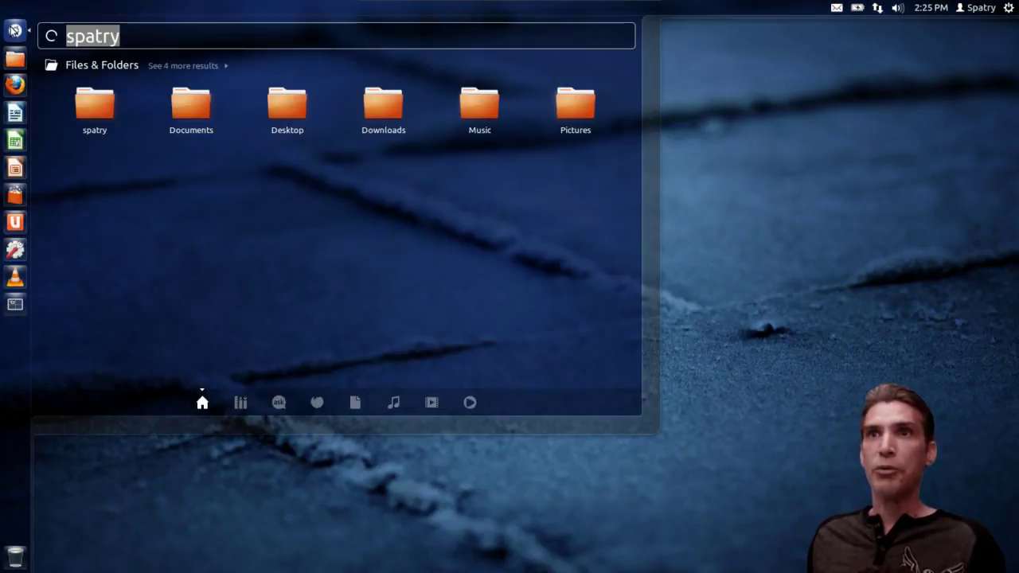